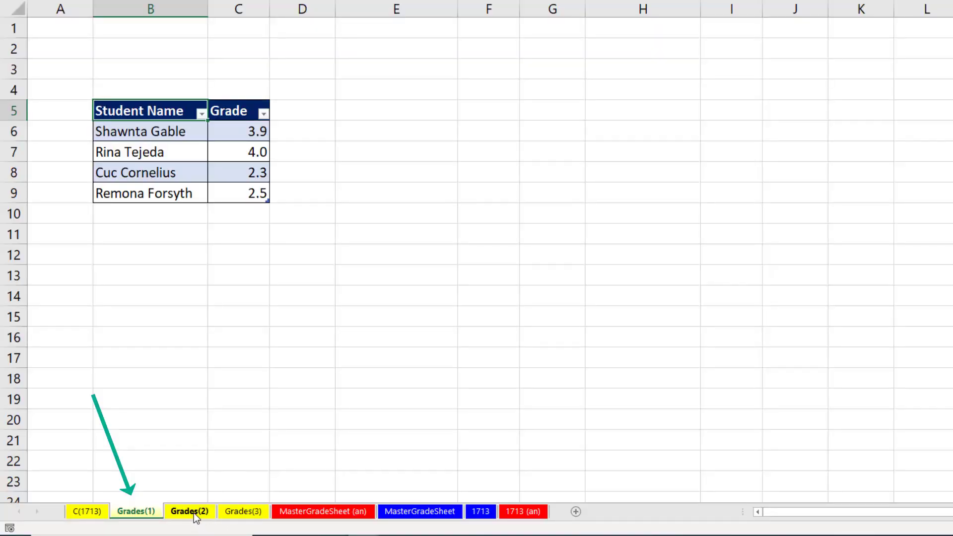
# - Browse the Grades(2) and Grades(3) tables, then inspect MasterGradeSheet (an)'s B4 formula without changes
pyautogui.click(193, 513)
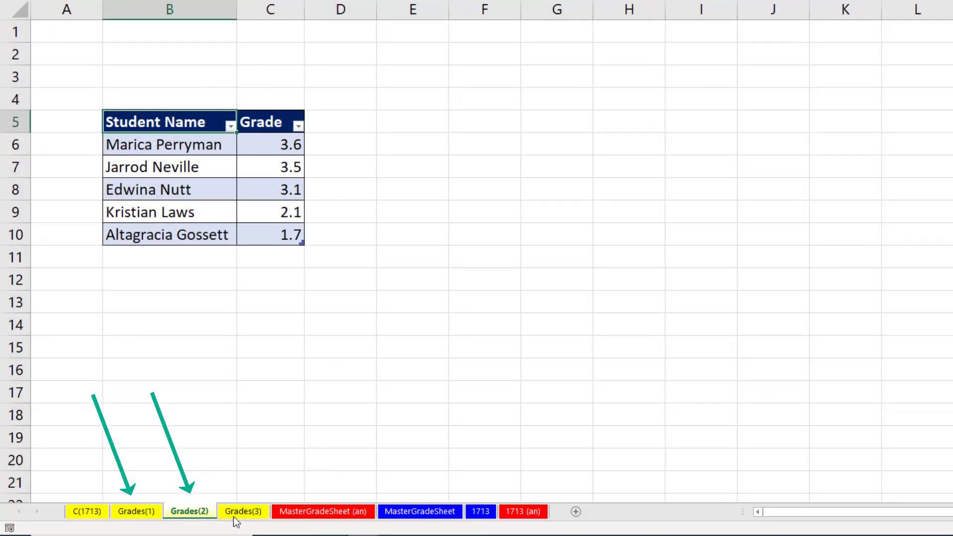
pyautogui.click(247, 516)
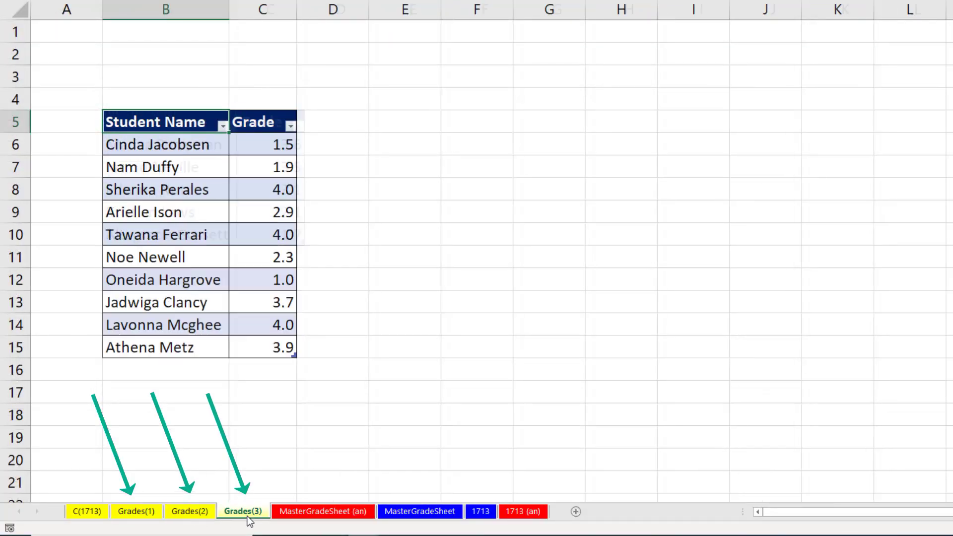
pyautogui.click(302, 509)
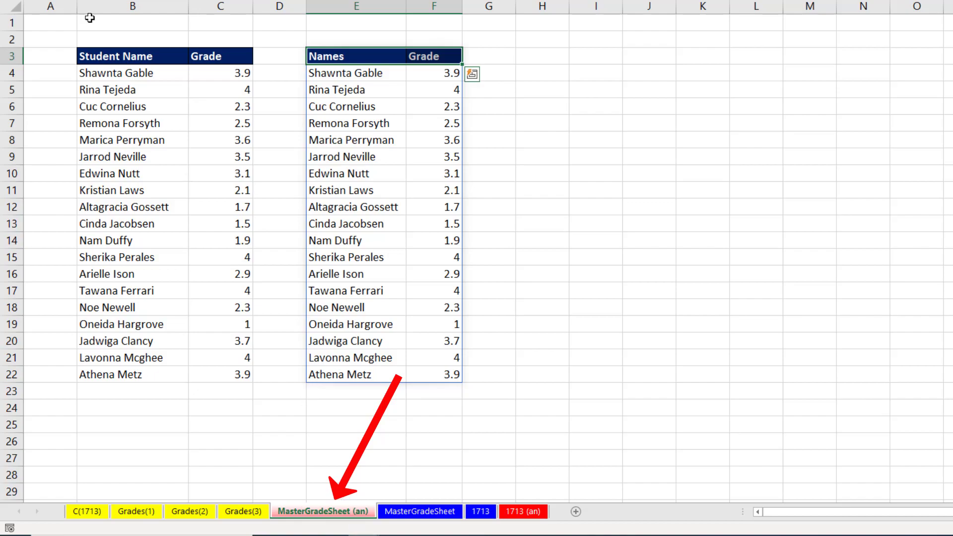
pyautogui.doubleClick(93, 72)
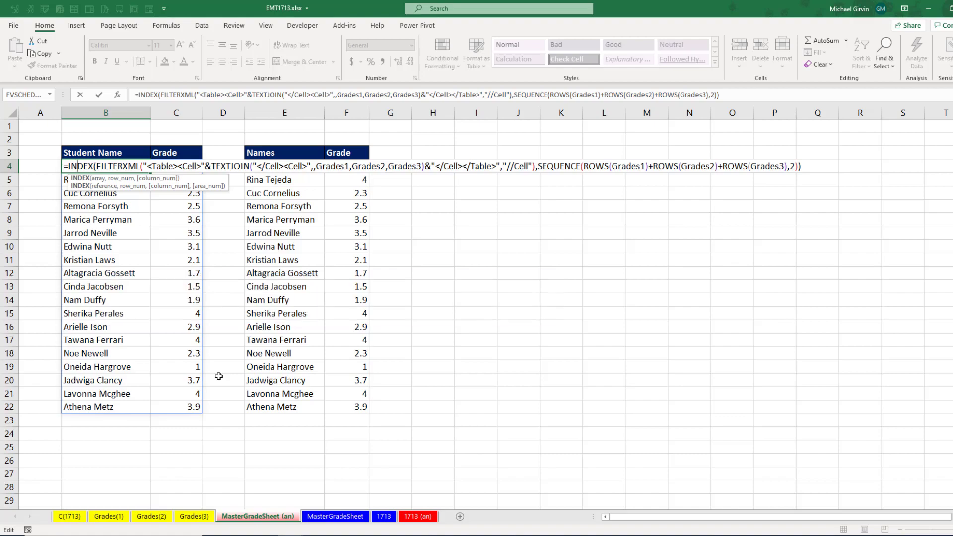
pyautogui.press('Escape')
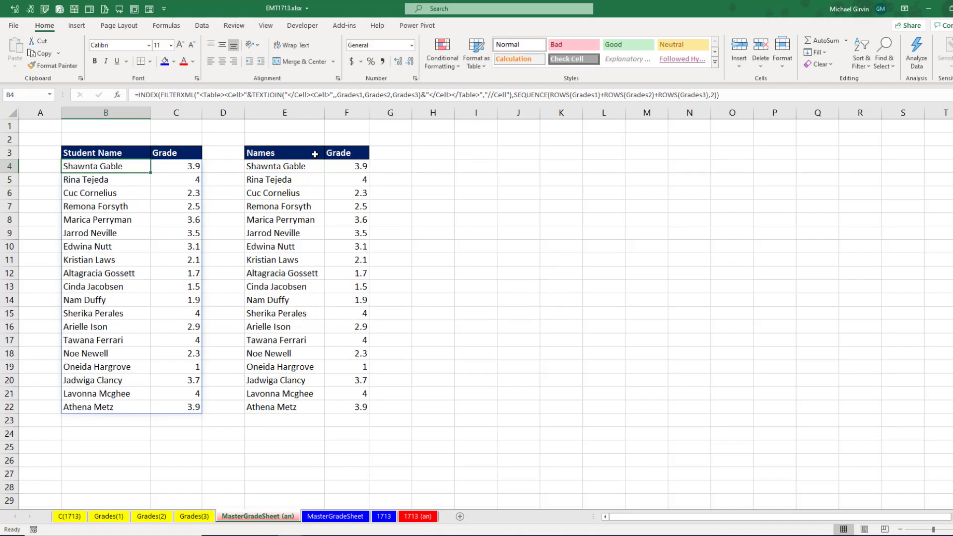
pyautogui.doubleClick(318, 156)
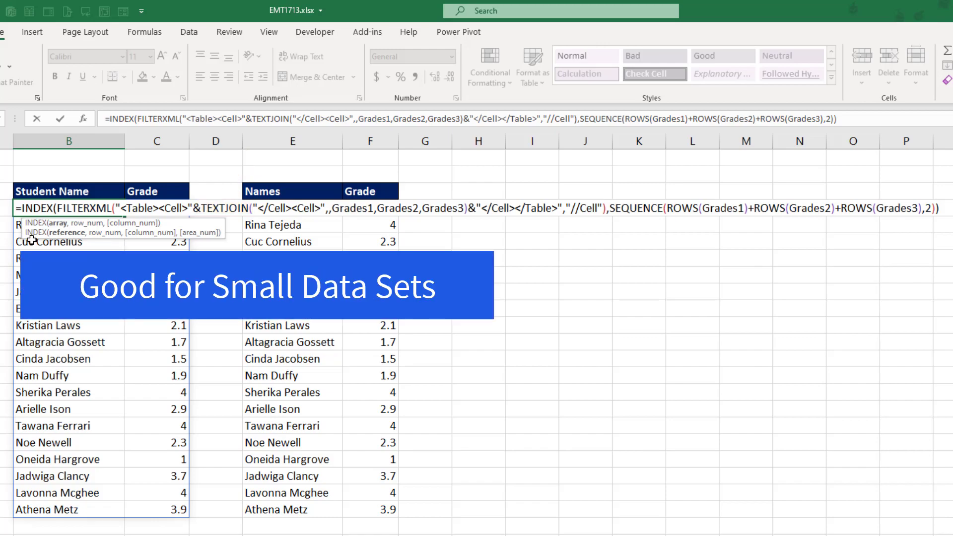
pyautogui.press('Escape')
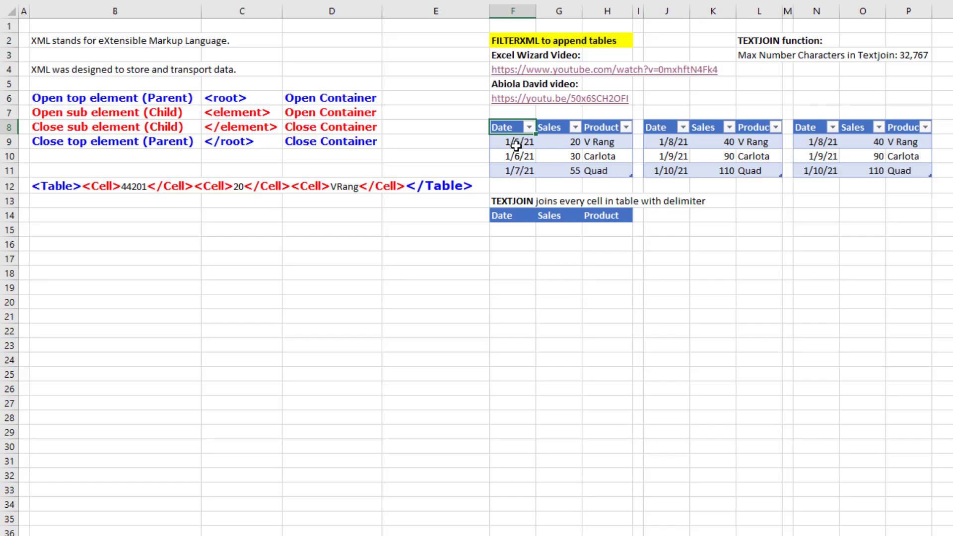
pyautogui.click(516, 141)
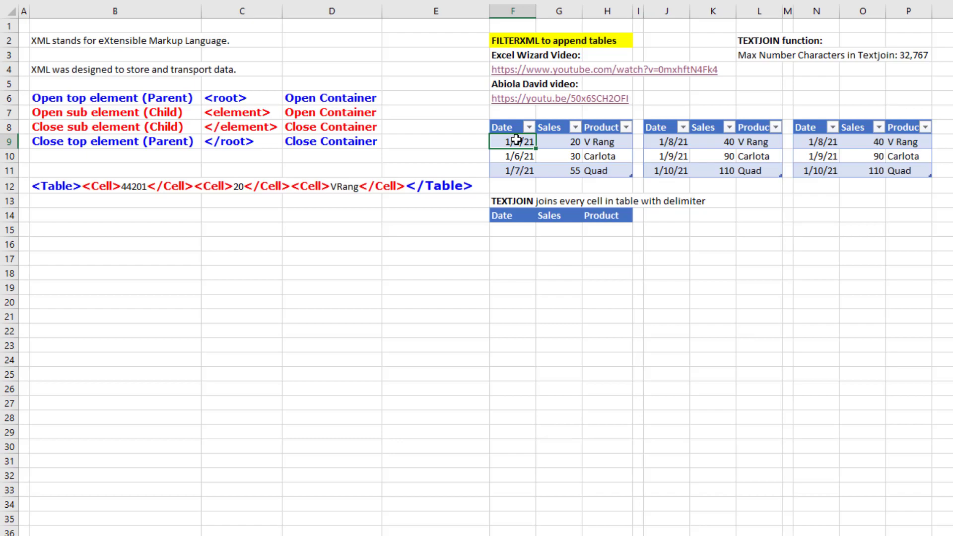
pyautogui.click(550, 141)
pyautogui.click(607, 141)
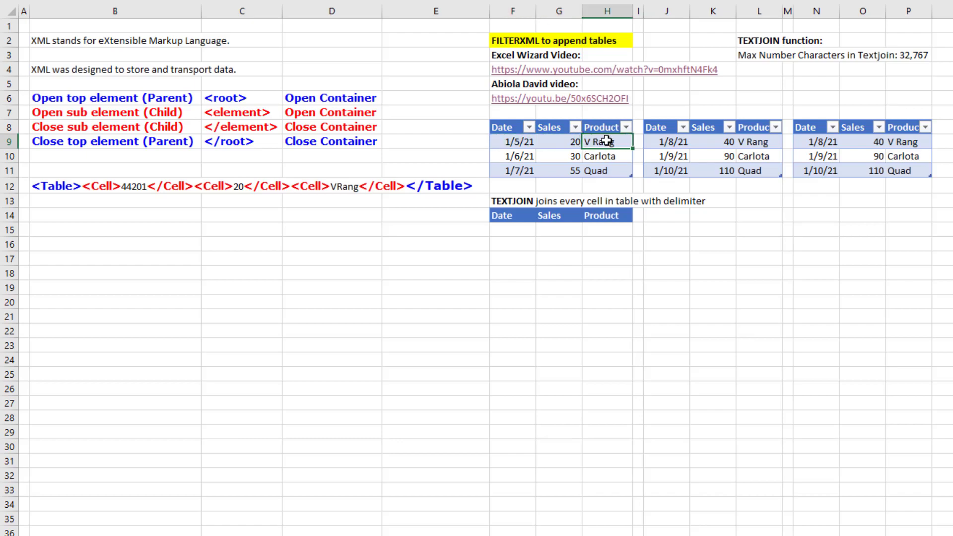
pyautogui.click(665, 144)
pyautogui.click(764, 143)
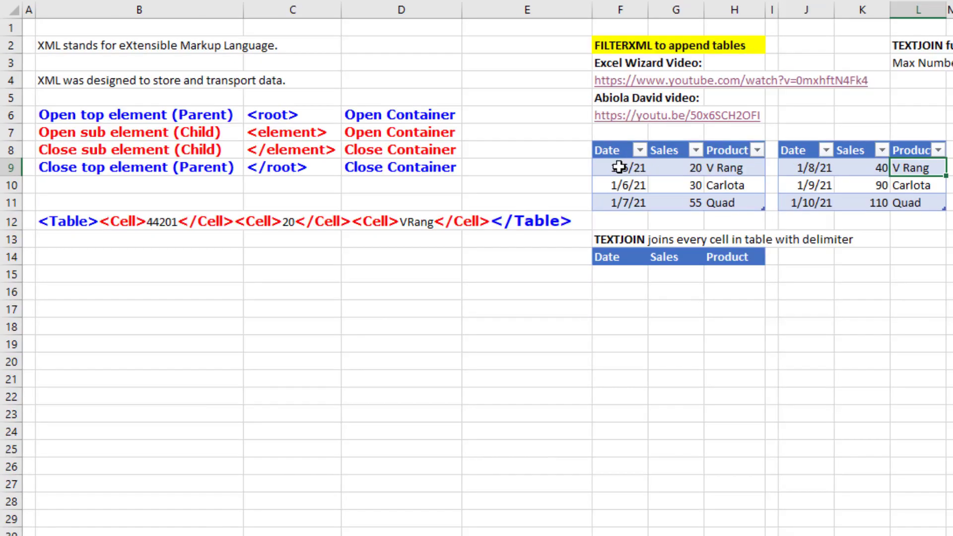
pyautogui.click(517, 144)
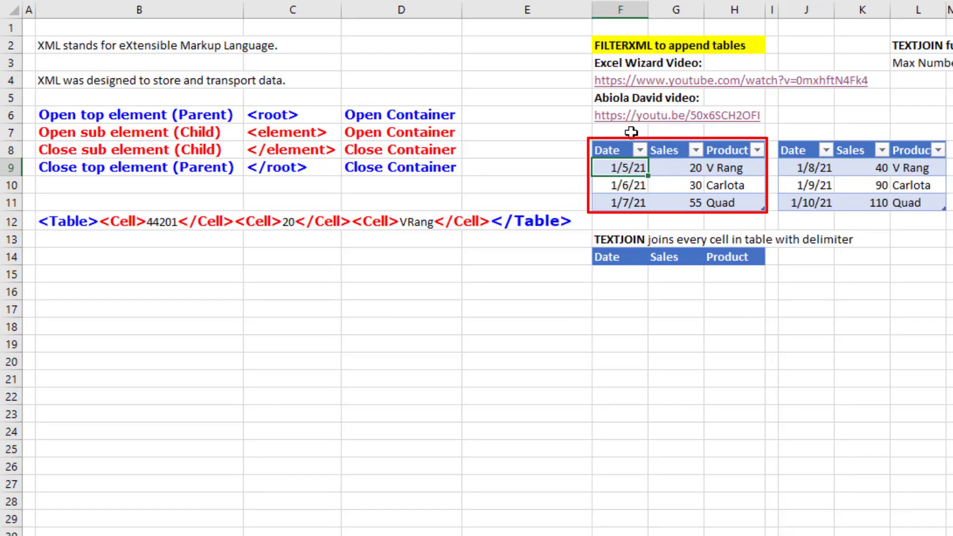
pyautogui.click(666, 169)
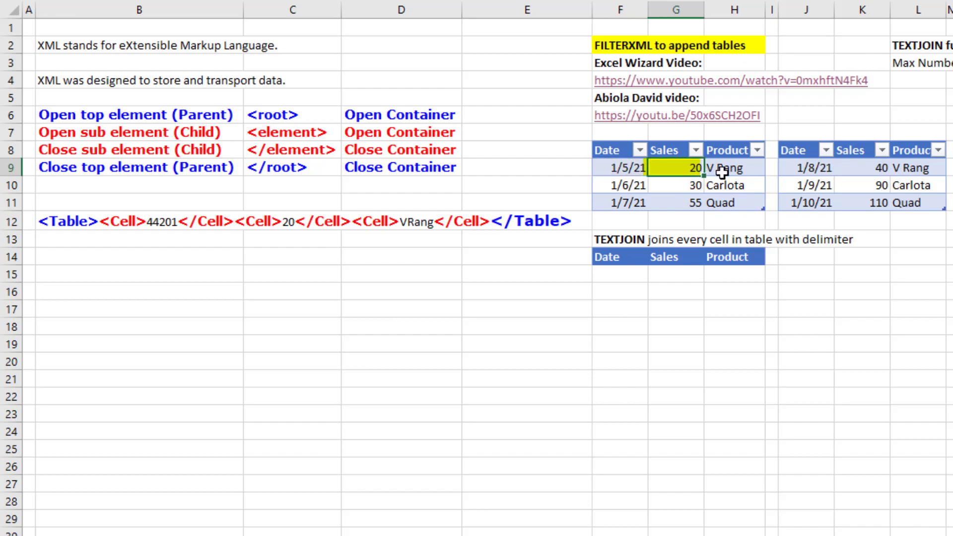
pyautogui.click(724, 171)
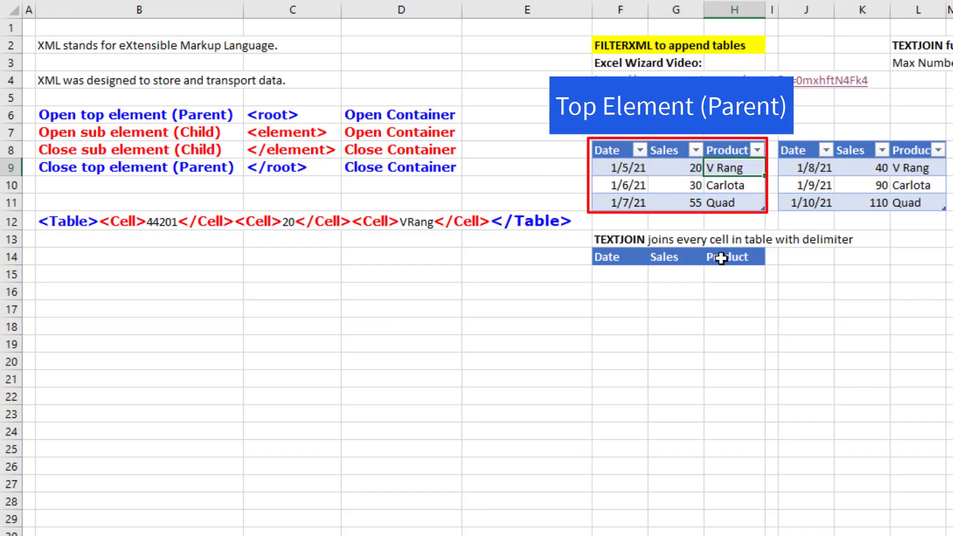
pyautogui.click(634, 170)
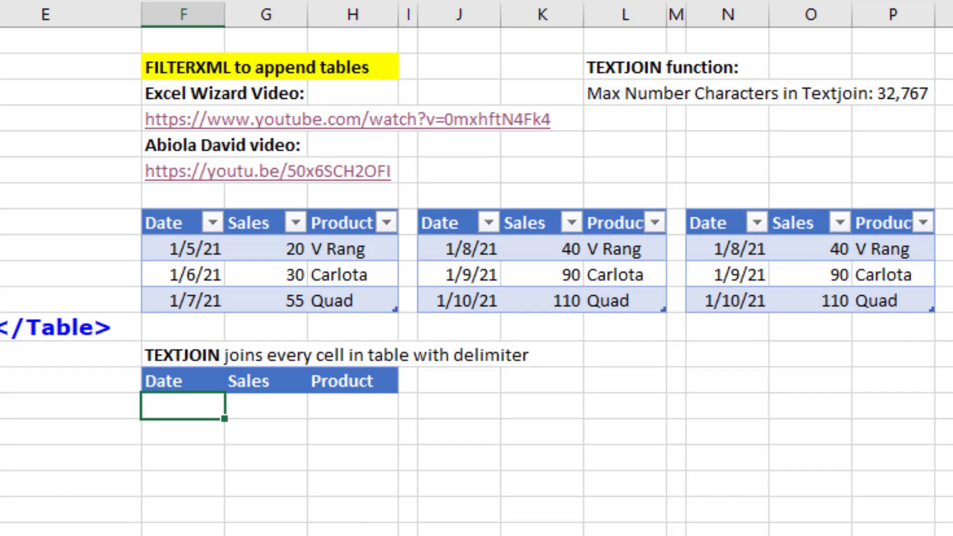
# - Enter =TEXTJOIN("</Cell><Cell>",0,TestTable1) in F15 to join the first table's cells
pyautogui.write('=te')
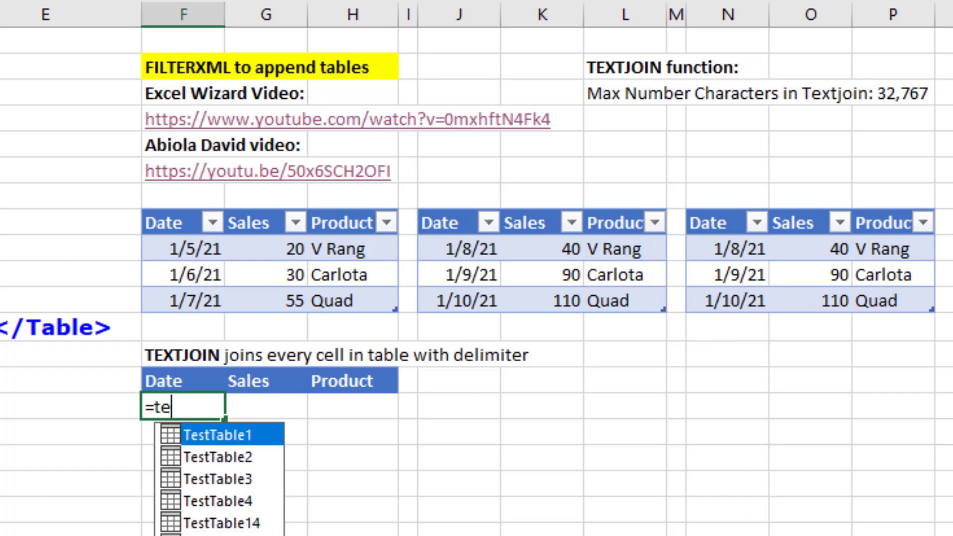
pyautogui.write('xtj')
pyautogui.press('Tab')
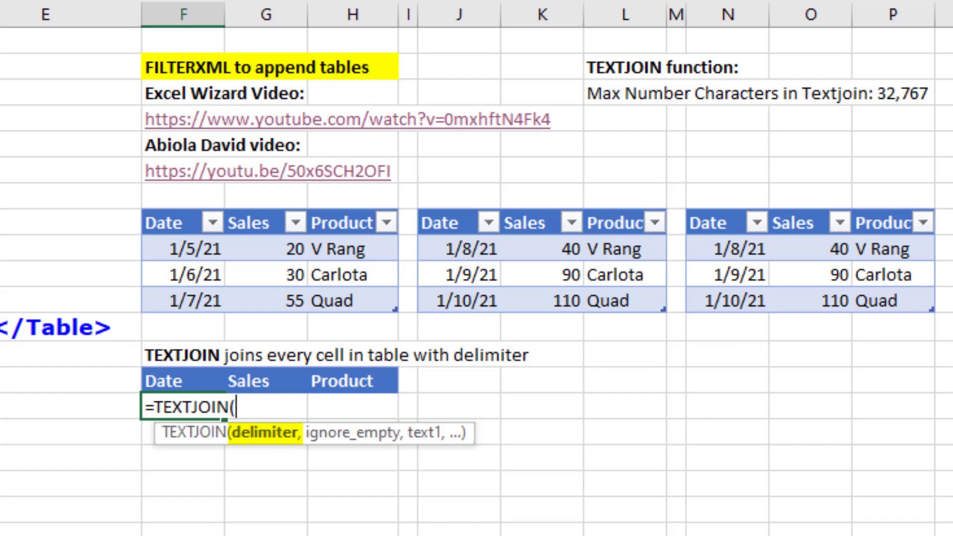
pyautogui.write('"')
pyautogui.write('<')
pyautogui.write('/Cell')
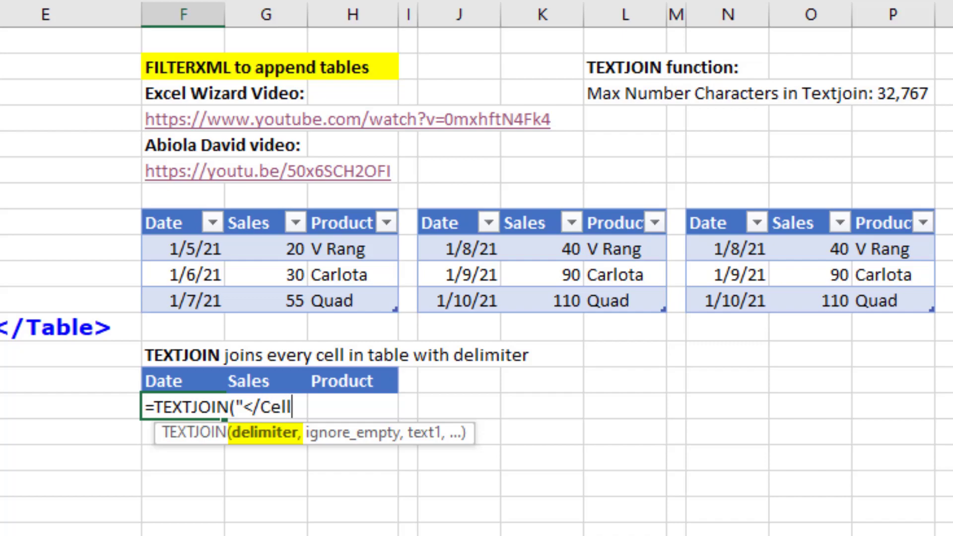
pyautogui.write('><C')
pyautogui.write('ell>')
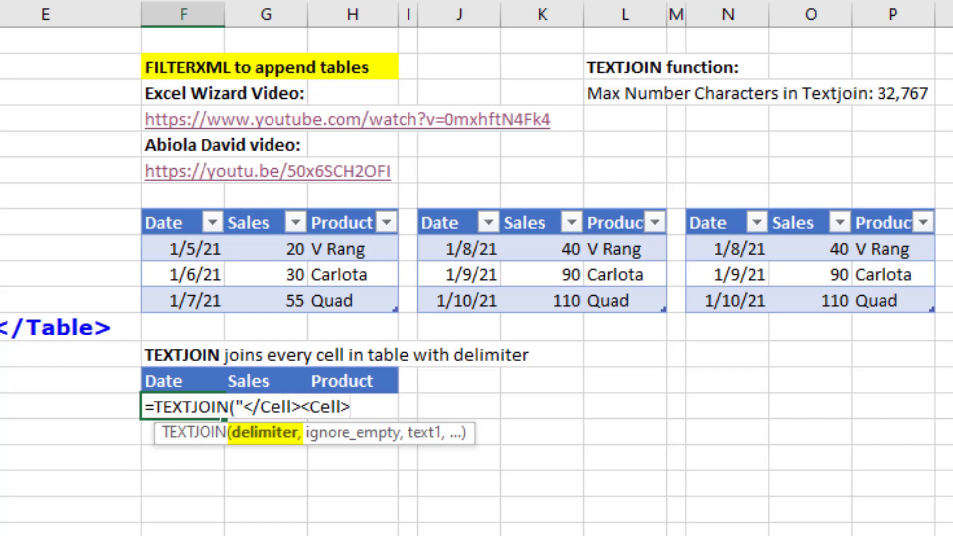
pyautogui.write('",')
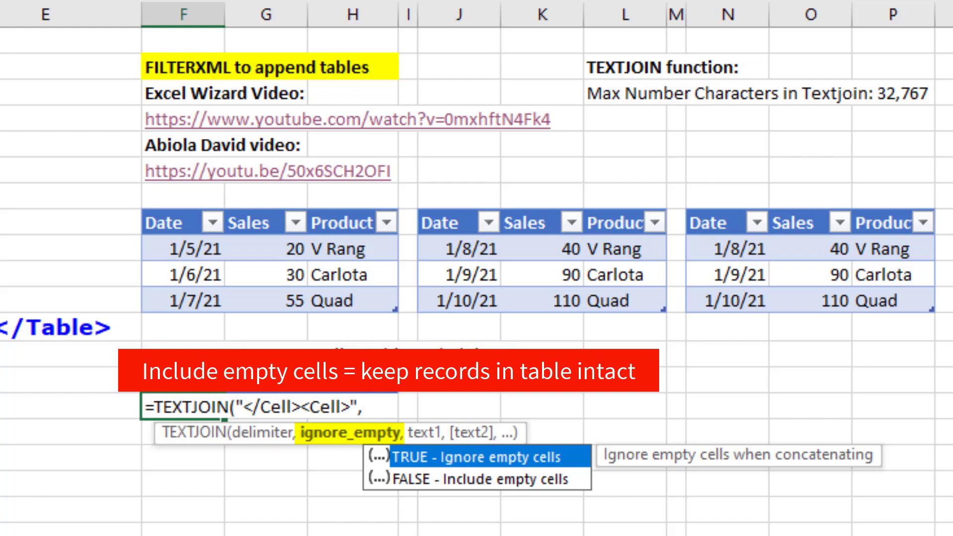
pyautogui.write('0,')
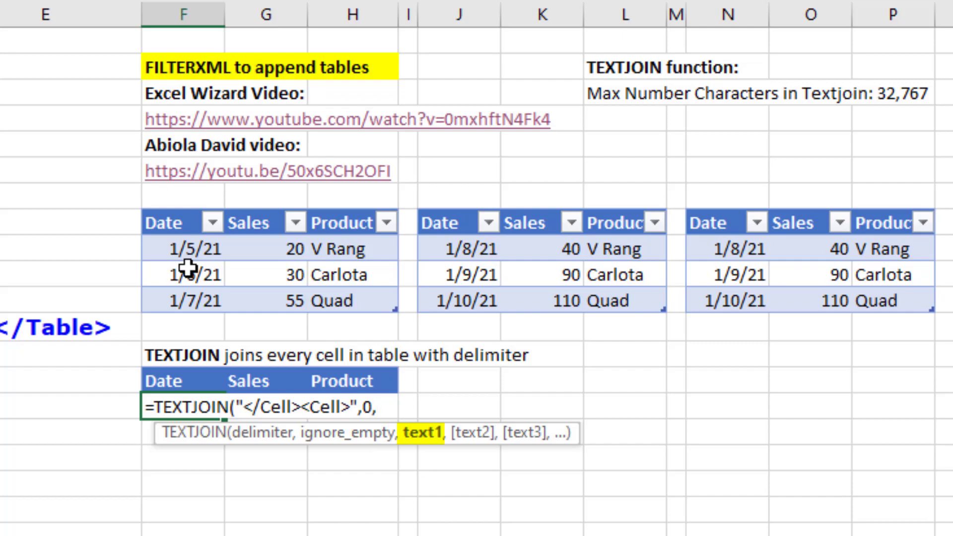
pyautogui.moveTo(161, 240); pyautogui.dragTo(351, 304)
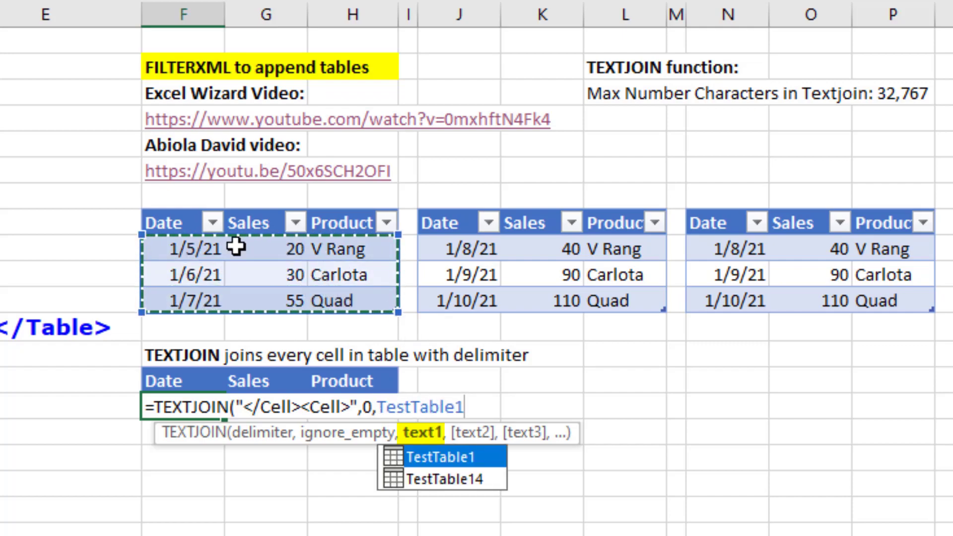
pyautogui.write(')')
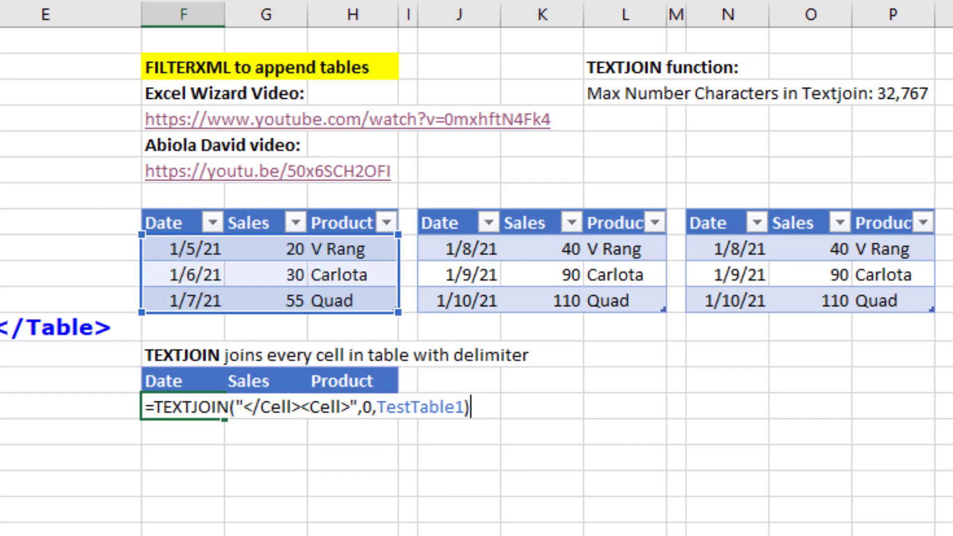
pyautogui.press('Return')
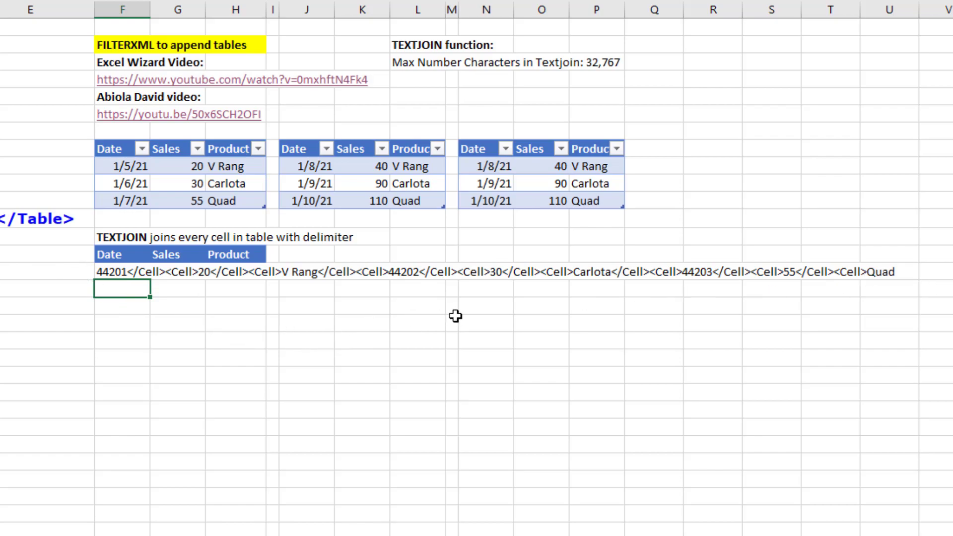
# - Wrap the F15 TEXTJOIN between "<Table><Cell>" and "</Cell></Table>" to form an XML string
pyautogui.click(121, 272)
pyautogui.press('F2')
pyautogui.press('Home')
pyautogui.press('Right')
pyautogui.write('"')
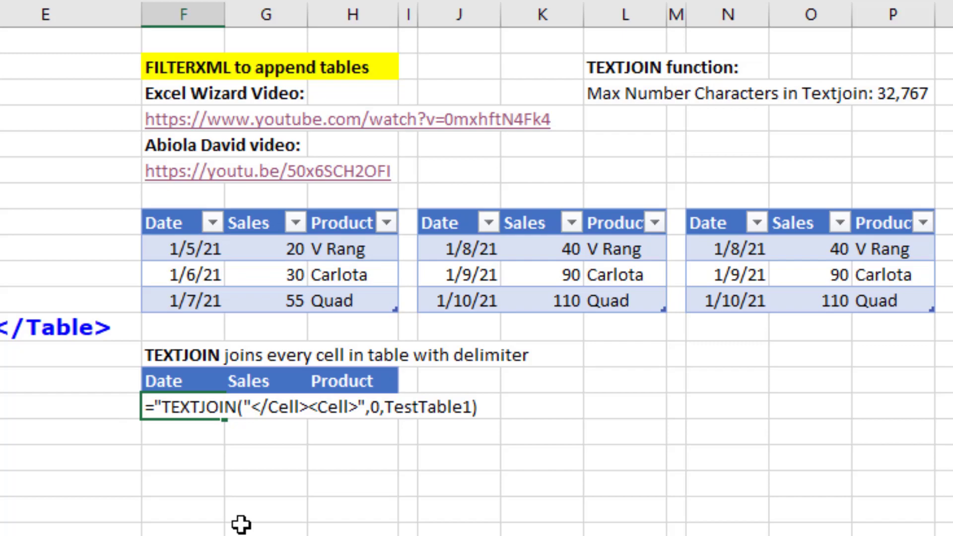
pyautogui.write('<Table')
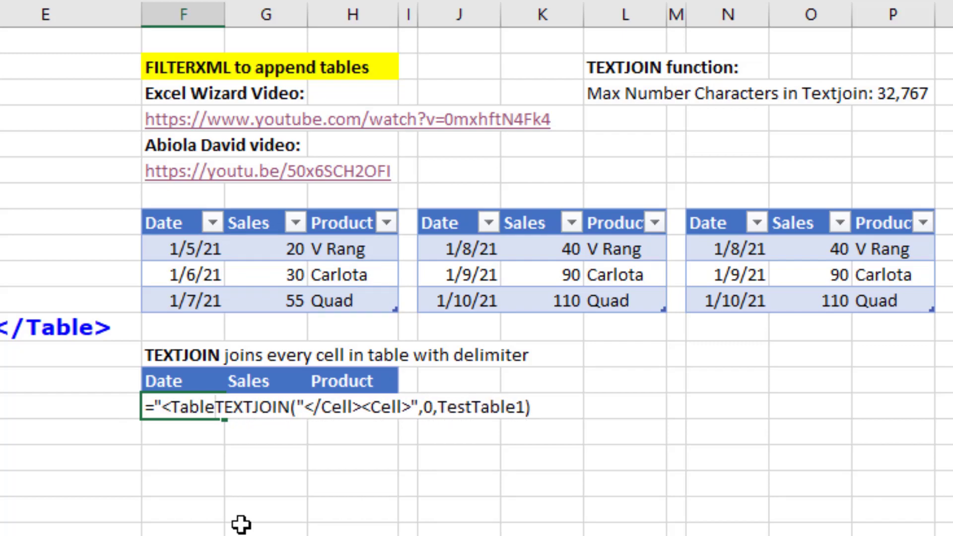
pyautogui.write('>')
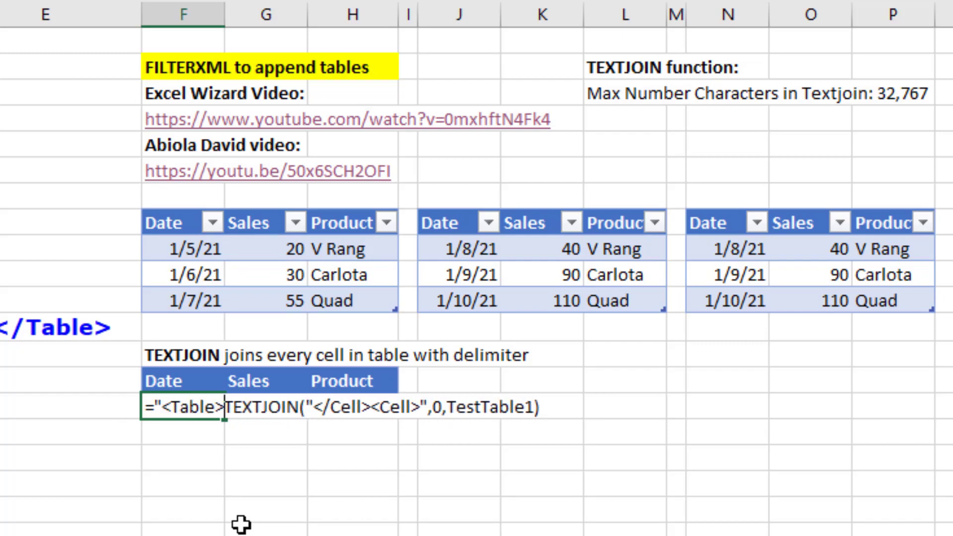
pyautogui.write('<Ce')
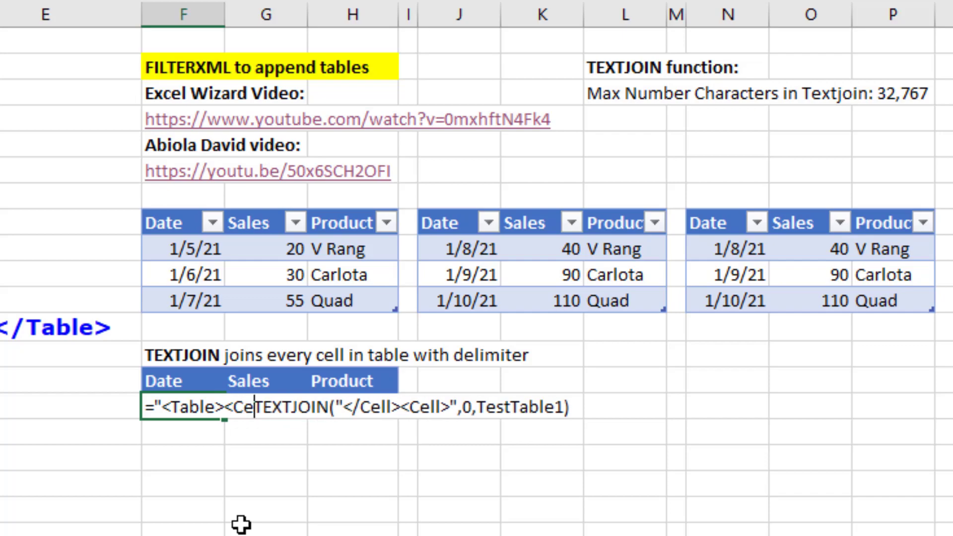
pyautogui.write('ll>')
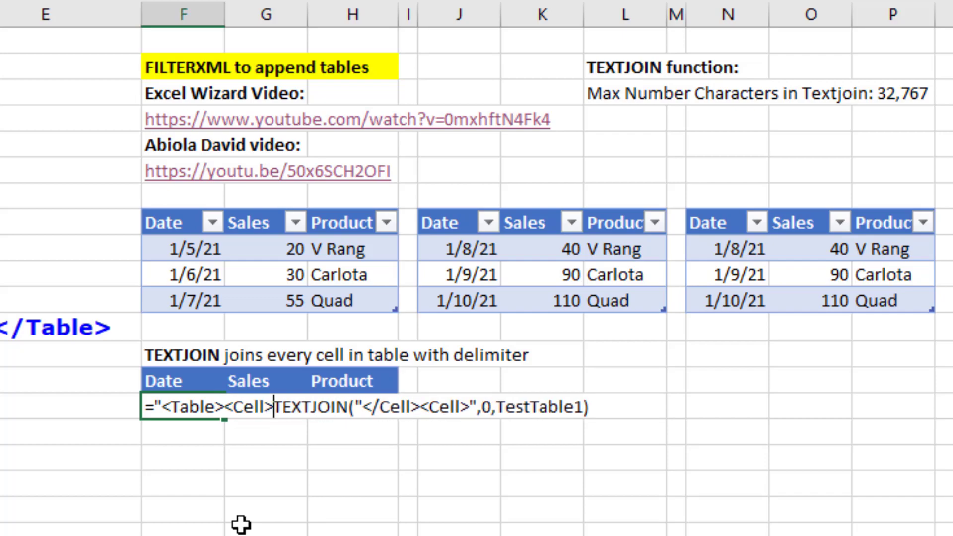
pyautogui.write('"&')
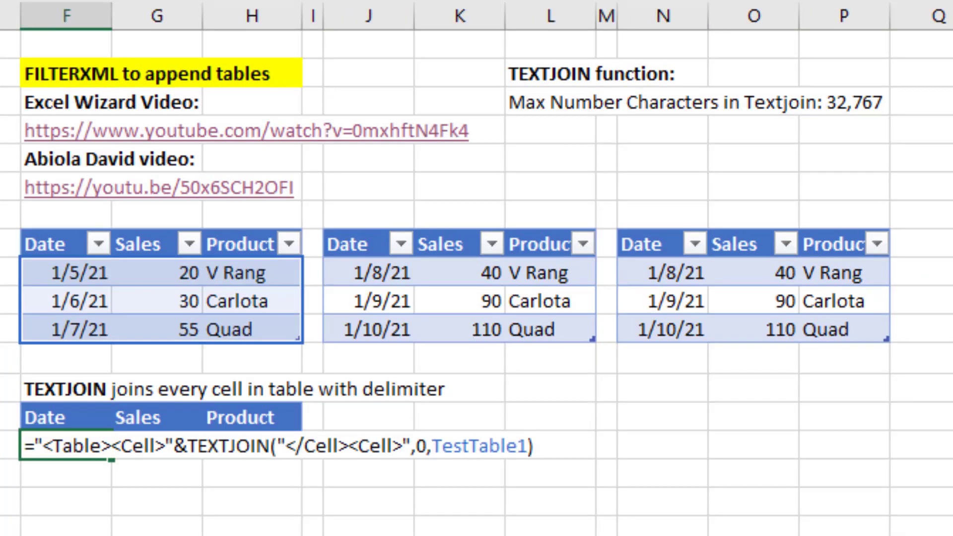
pyautogui.write('&')
pyautogui.write('"</')
pyautogui.write('Cell><')
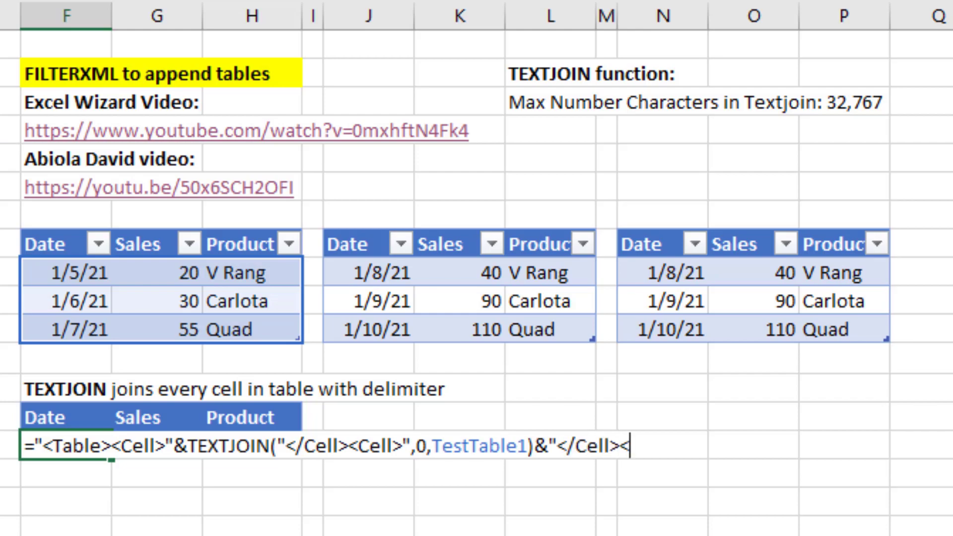
pyautogui.write('/Tab')
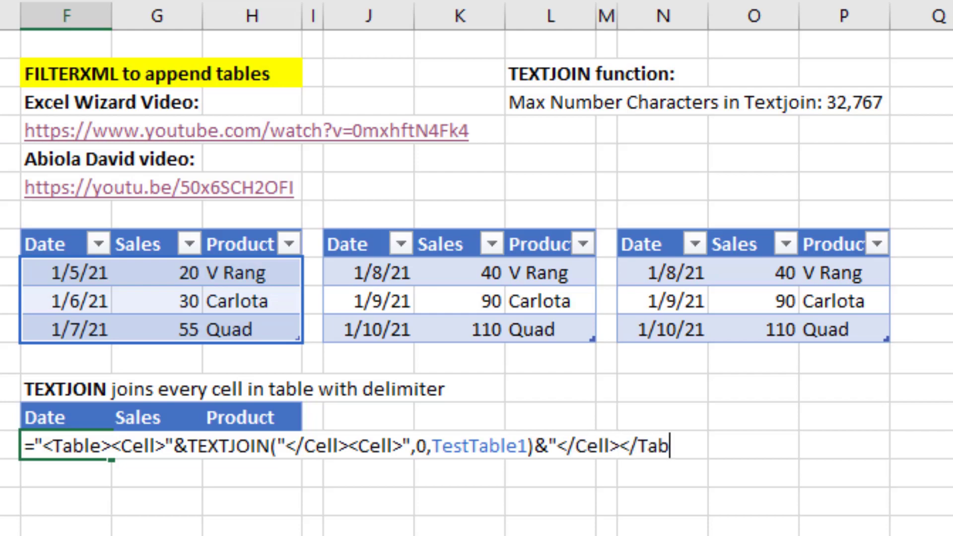
pyautogui.write('le>"')
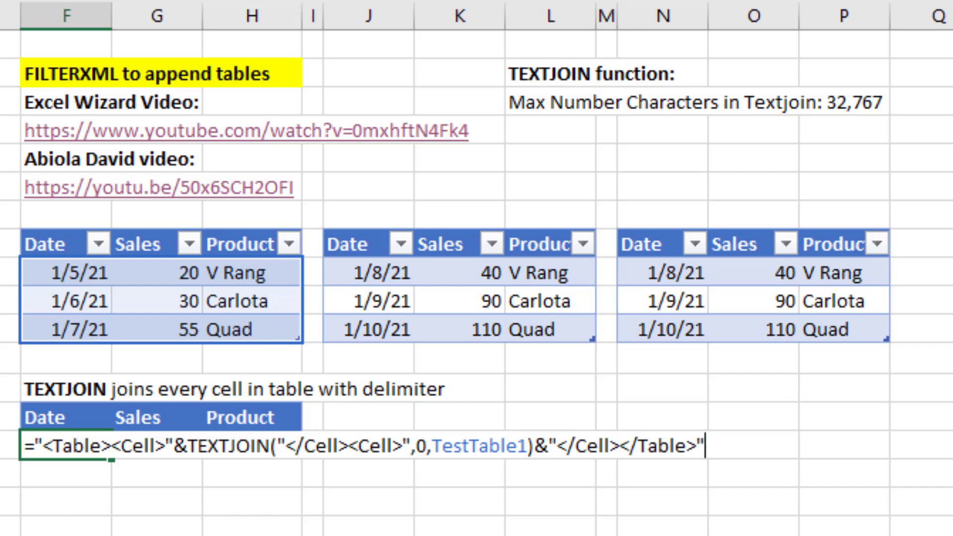
pyautogui.hotkey('ctrl', 'Return')
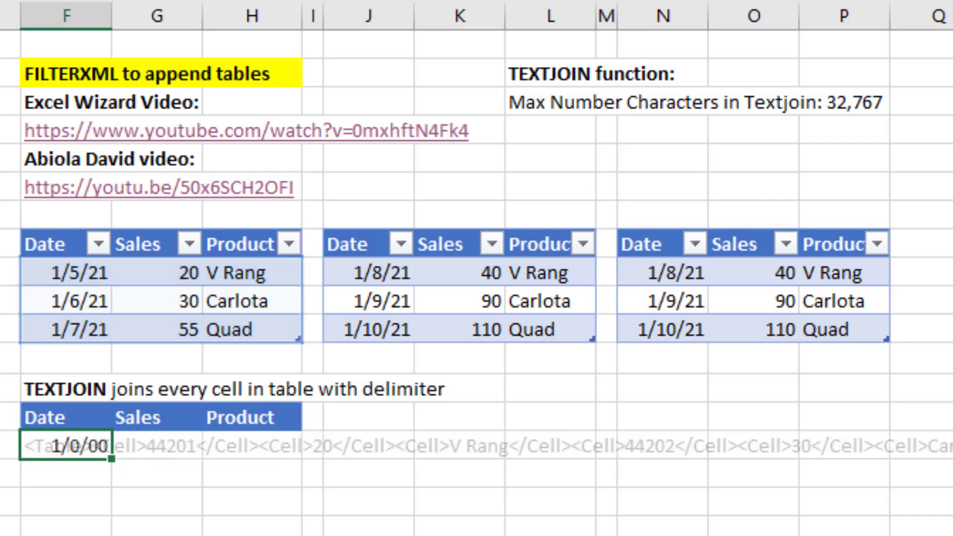
# - Move the joined XML string out to row 17 for inspection, then reopen the F15 formula for editing
pyautogui.moveTo(506, 232); pyautogui.dragTo(92, 260)
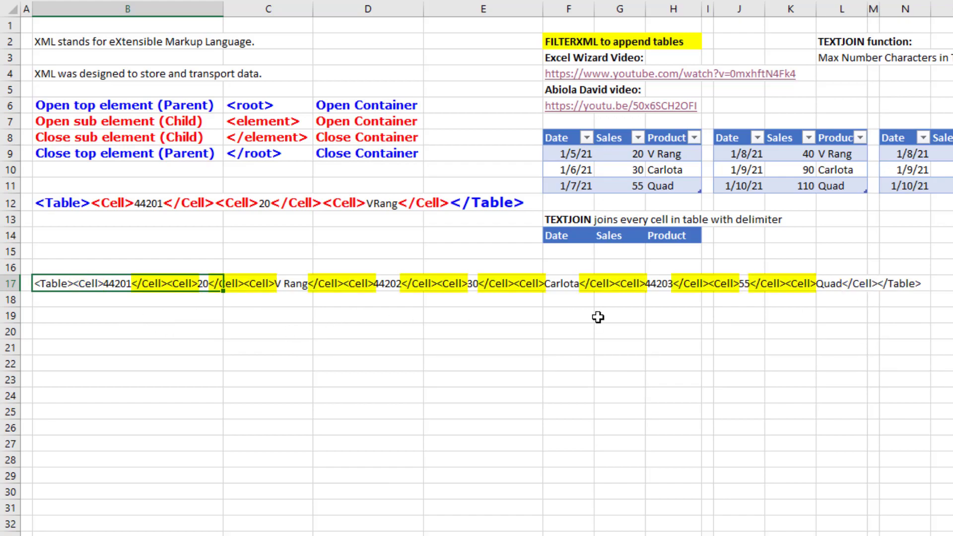
pyautogui.press('F2')
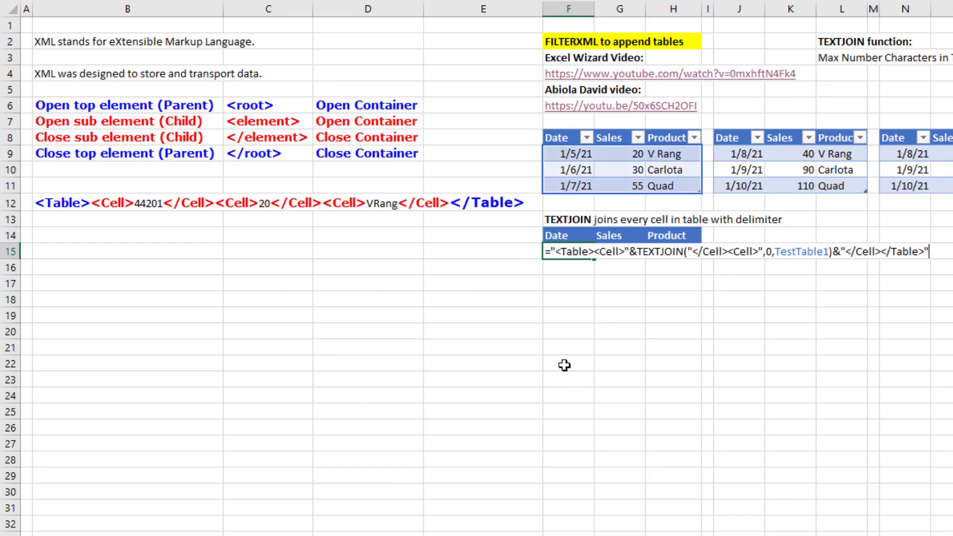
pyautogui.click(552, 252)
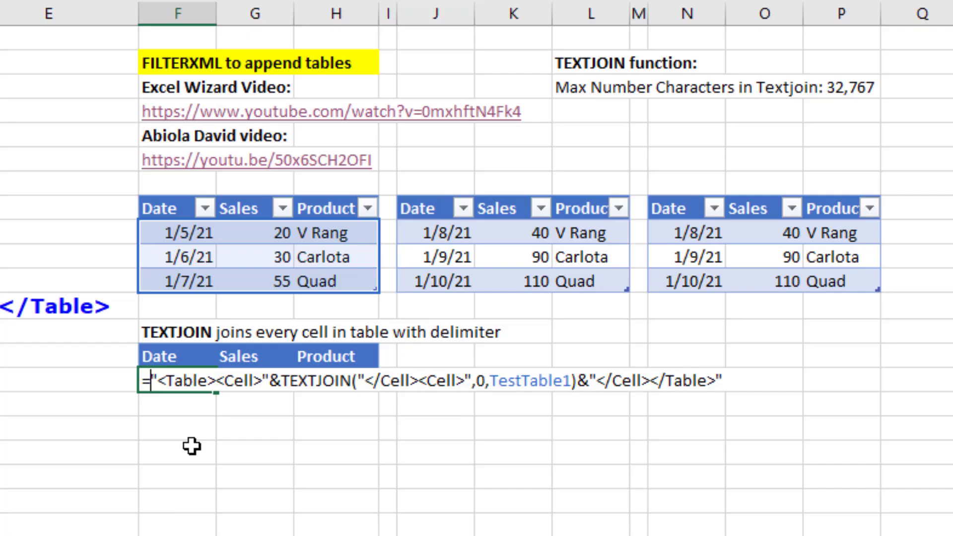
# - Wrap the XML formula in FILTERXML with the "//Cell" path so the first table's values spill down column F
pyautogui.write('fil')
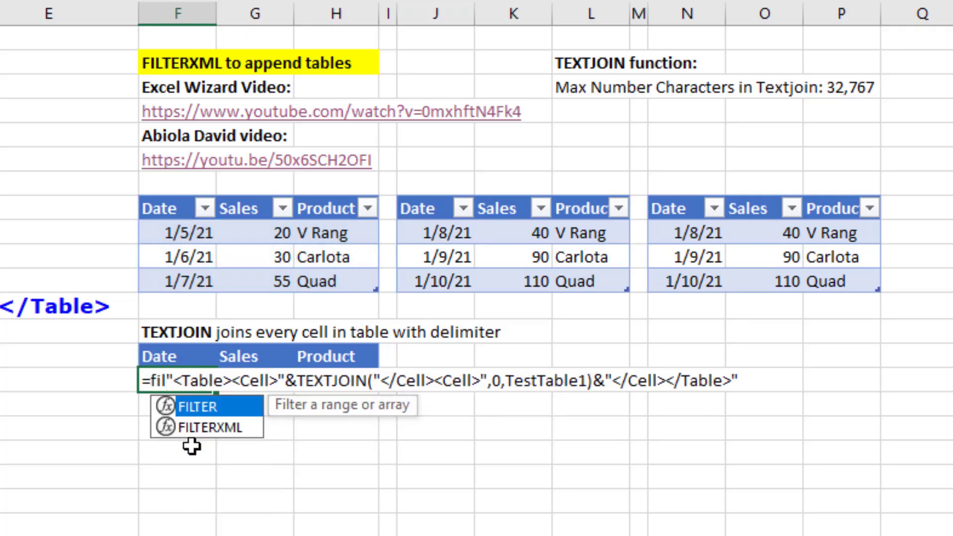
pyautogui.press('Down')
pyautogui.press('Tab')
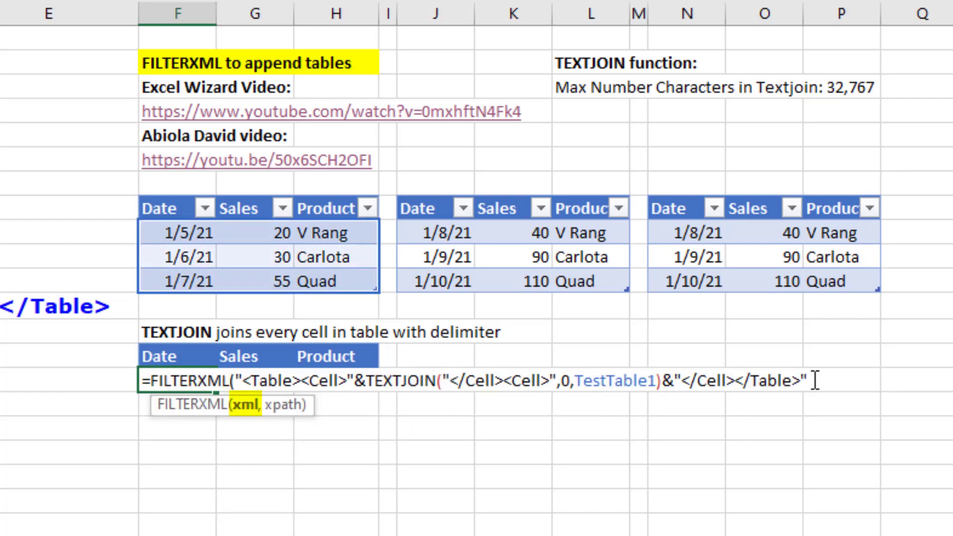
pyautogui.write(',')
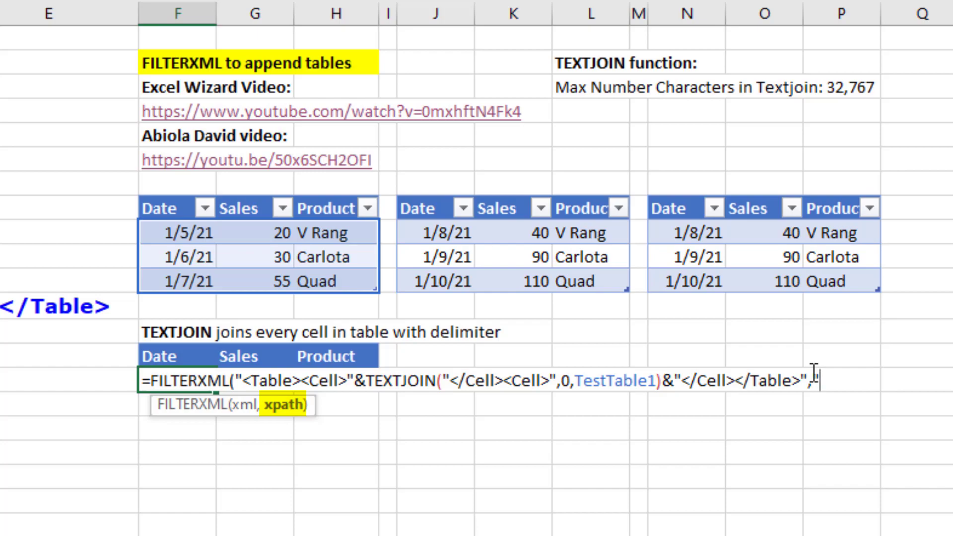
pyautogui.write('//')
pyautogui.write('Cell"')
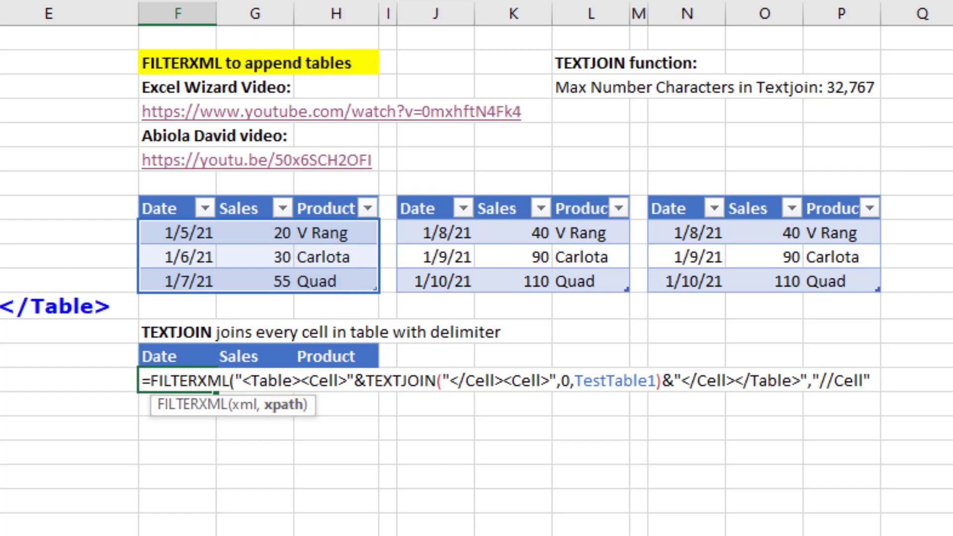
pyautogui.write(')')
pyautogui.press('Return')
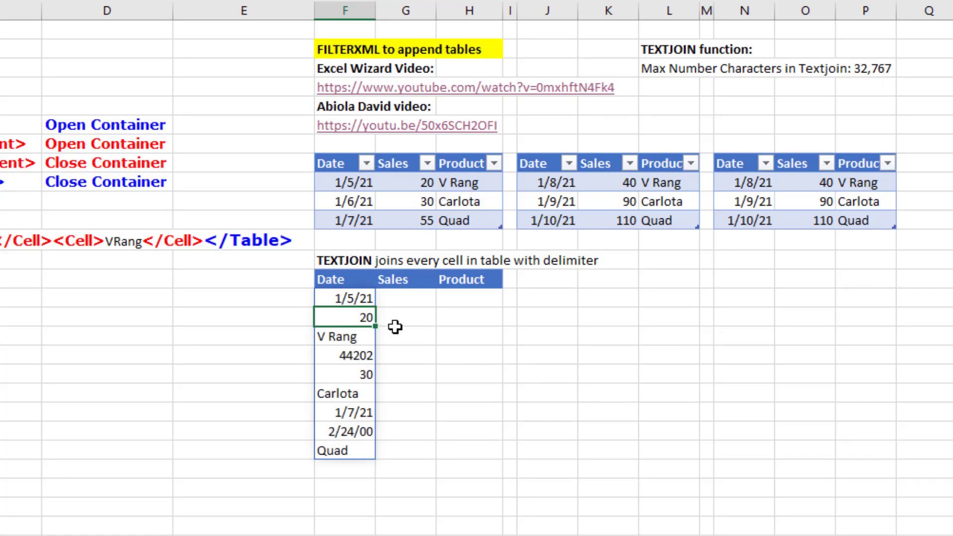
# - Add TestTable2 and TestTable3 after TestTable1 in the F15 FILTERXML formula's TEXTJOIN
pyautogui.doubleClick(350, 298)
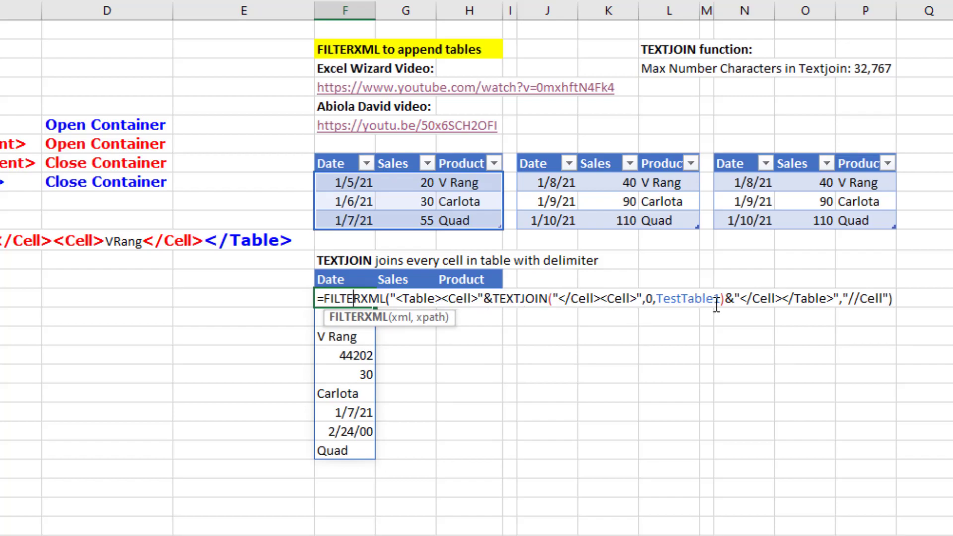
pyautogui.click(723, 300)
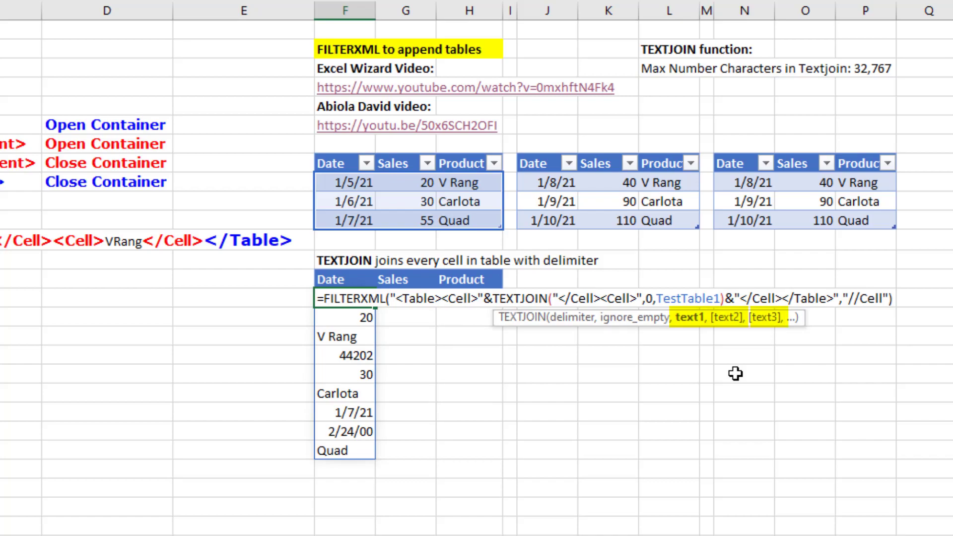
pyautogui.write(',')
pyautogui.moveTo(539, 182); pyautogui.dragTo(678, 220)
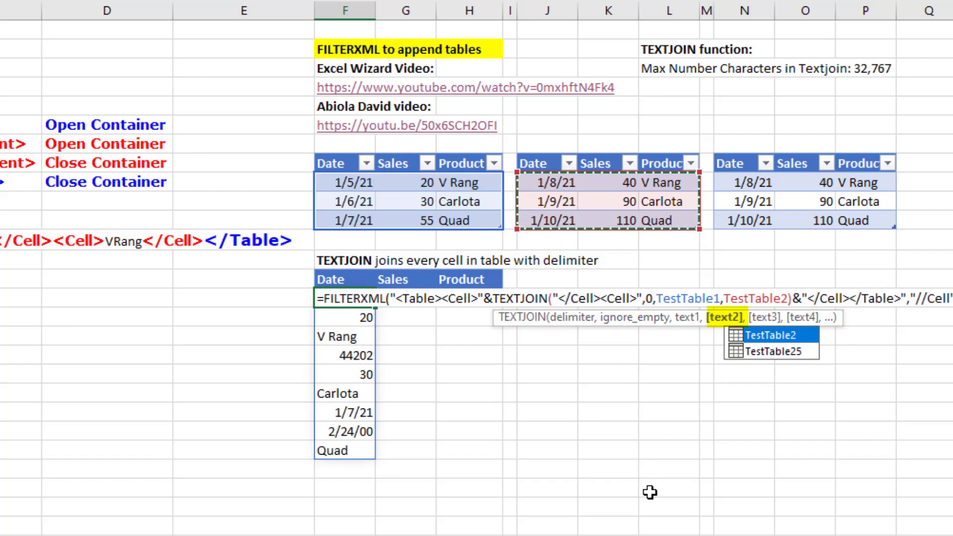
pyautogui.write(',')
pyautogui.click(715, 150)
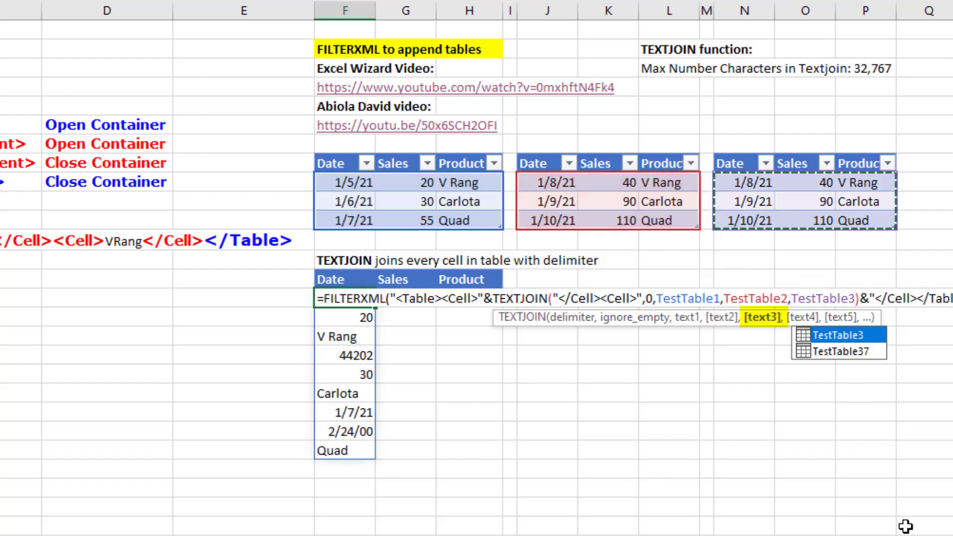
pyautogui.press('Return')
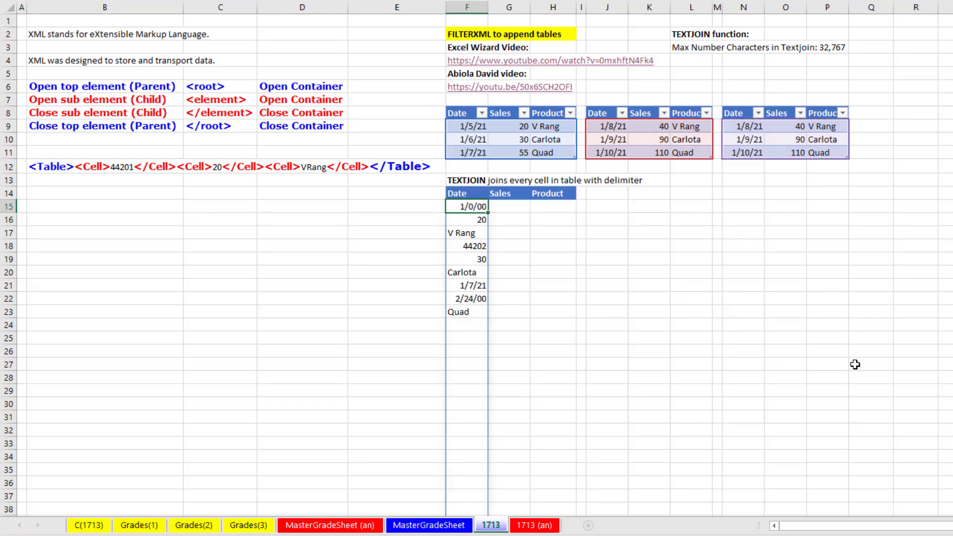
pyautogui.press('Return')
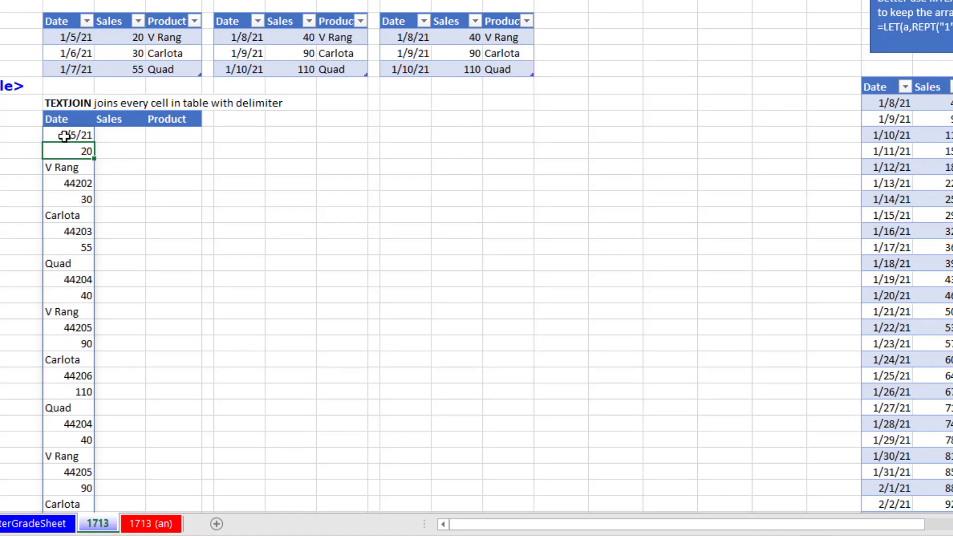
# - Highlight groups of three spilled values against the Date, Sales, Product columns, then reselect F15
pyautogui.click(63, 134)
pyautogui.moveTo(64, 134); pyautogui.dragTo(64, 165)
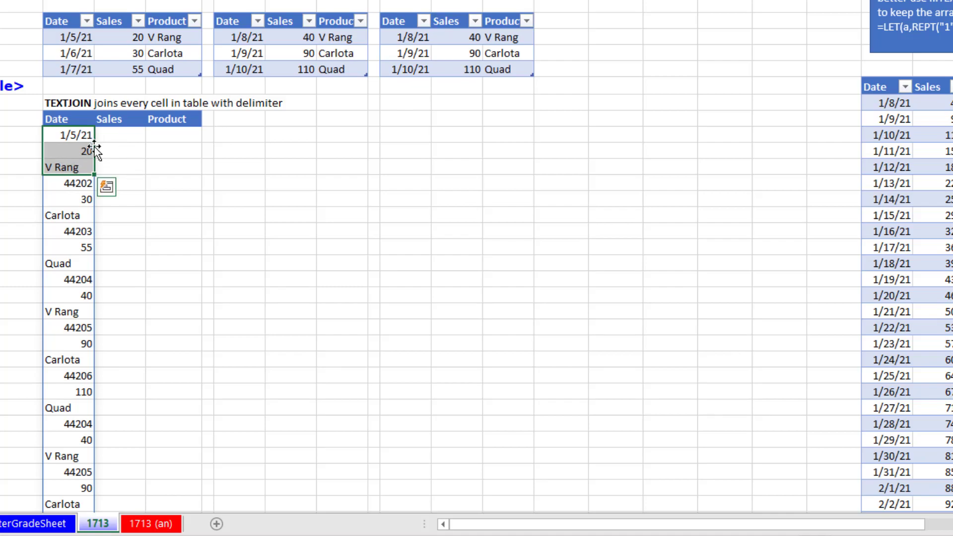
pyautogui.moveTo(60, 135); pyautogui.dragTo(189, 132)
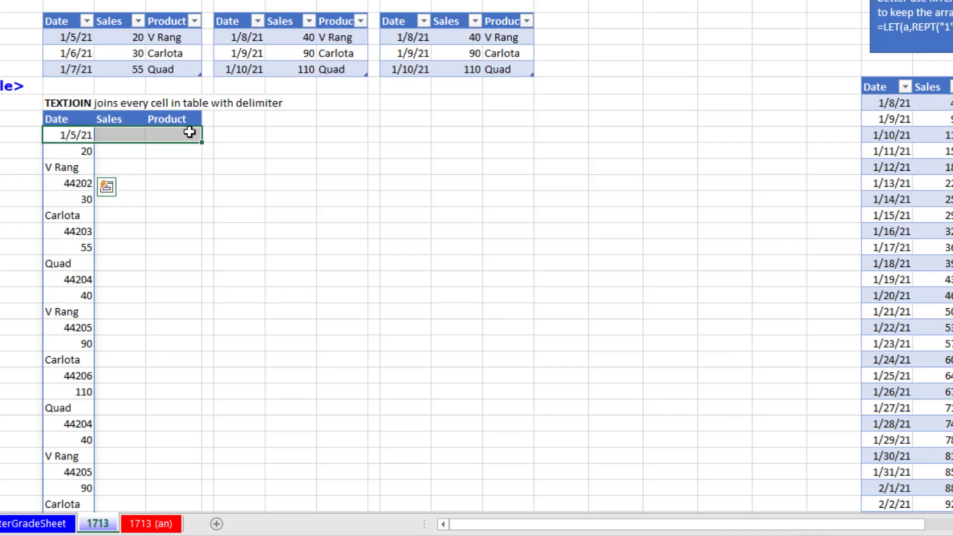
pyautogui.moveTo(64, 186); pyautogui.dragTo(56, 213)
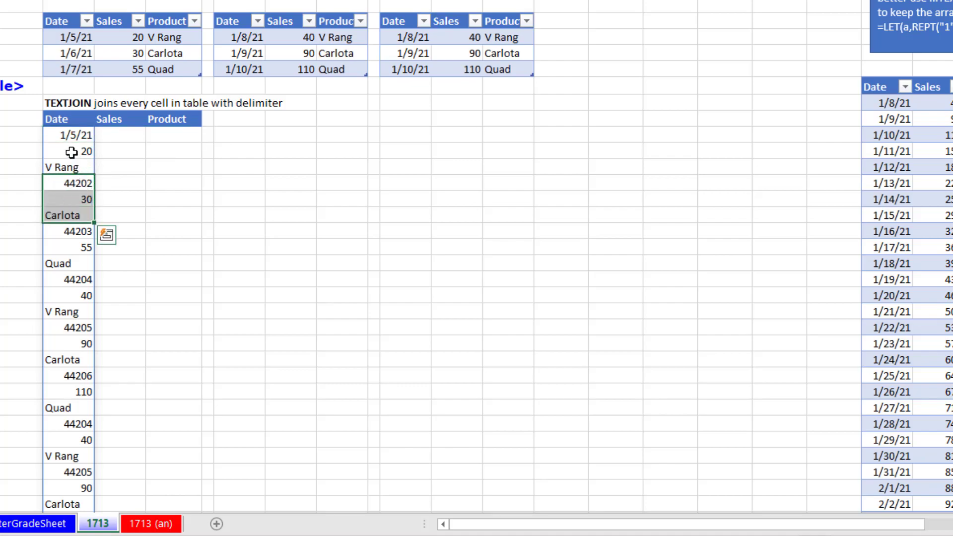
pyautogui.moveTo(70, 151); pyautogui.dragTo(173, 153)
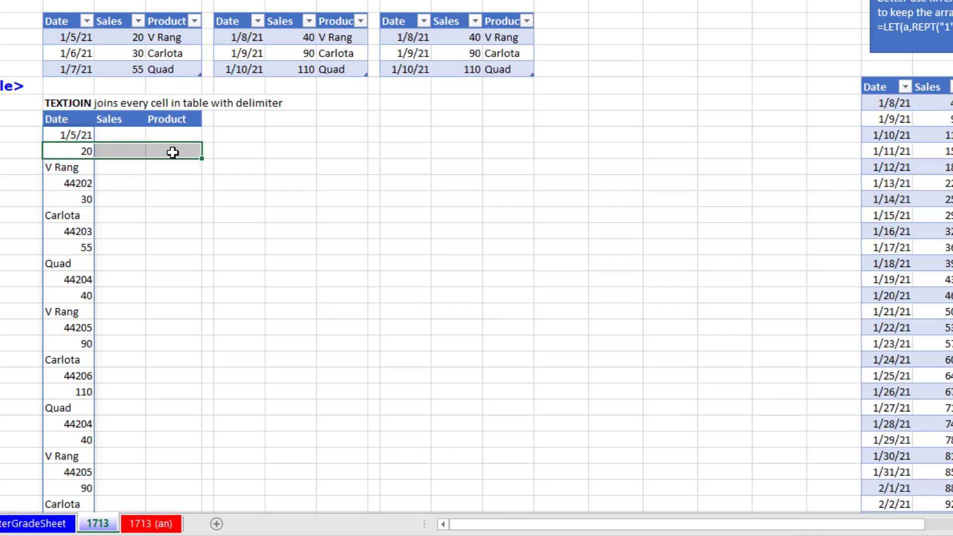
pyautogui.click(74, 134)
# - Wrap the FILTERXML formula in INDEX( and begin a SEQUENCE row argument after it
pyautogui.press('F2')
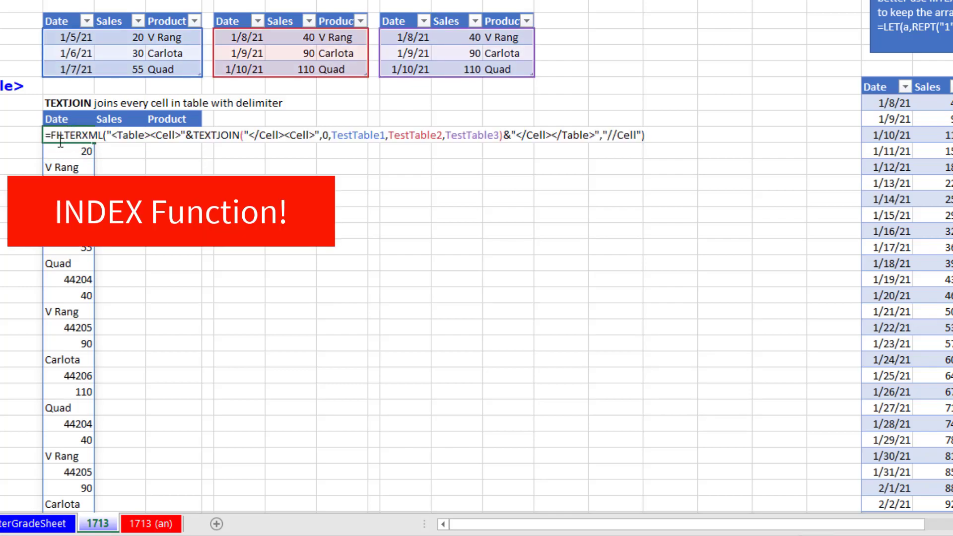
pyautogui.write('INDEX(')
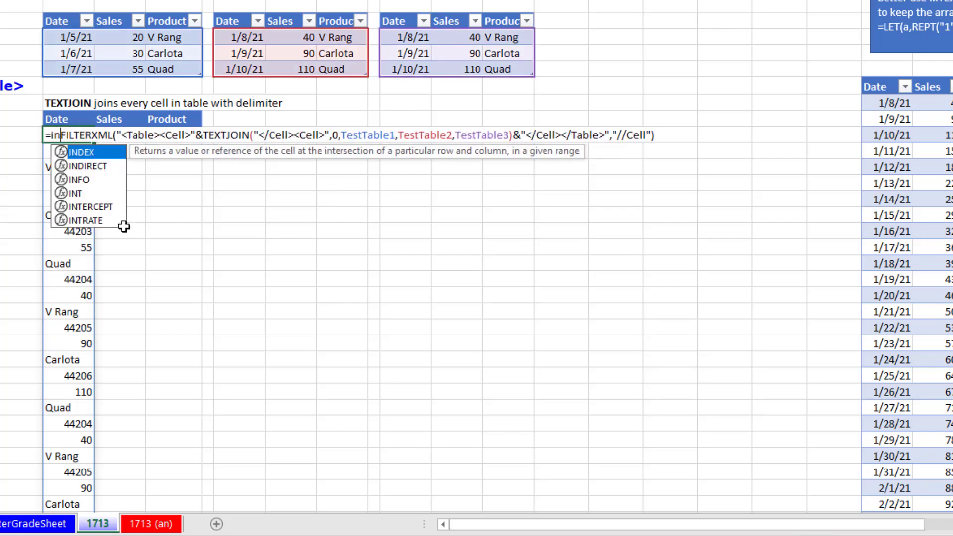
pyautogui.press('End')
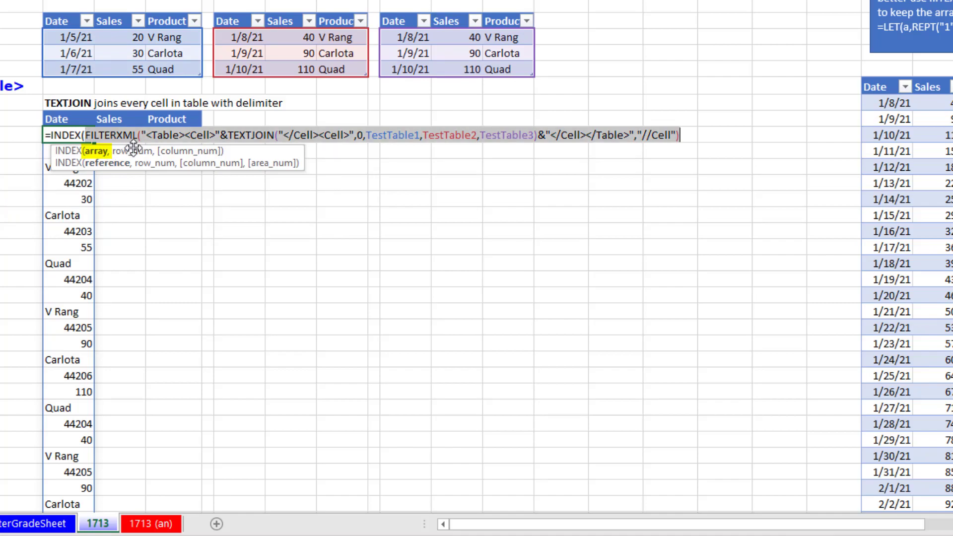
pyautogui.write(',')
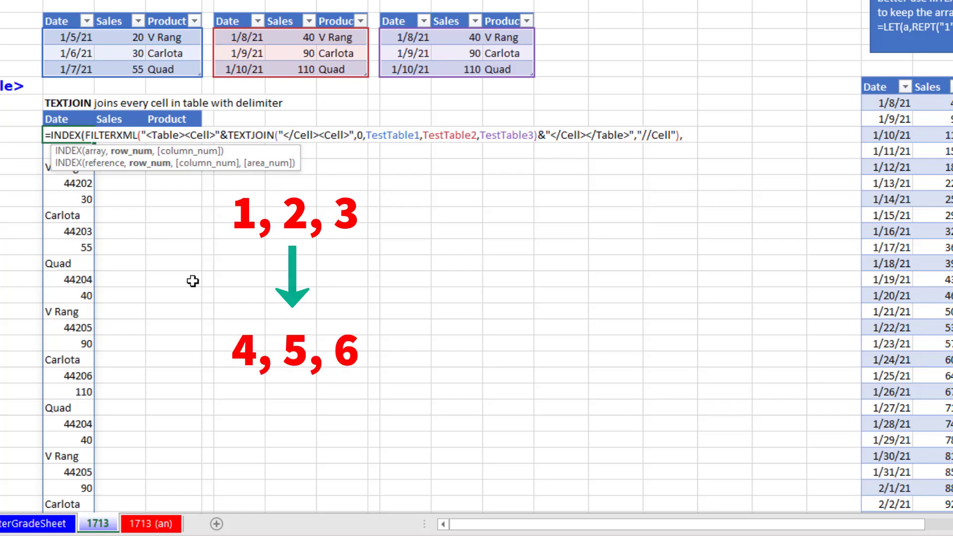
pyautogui.write('s')
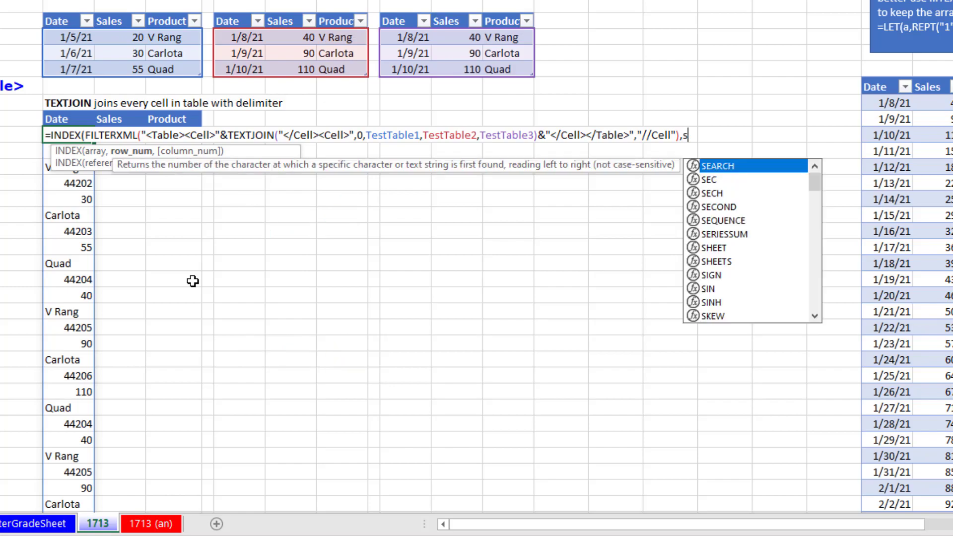
pyautogui.write('eq')
pyautogui.press('Tab')
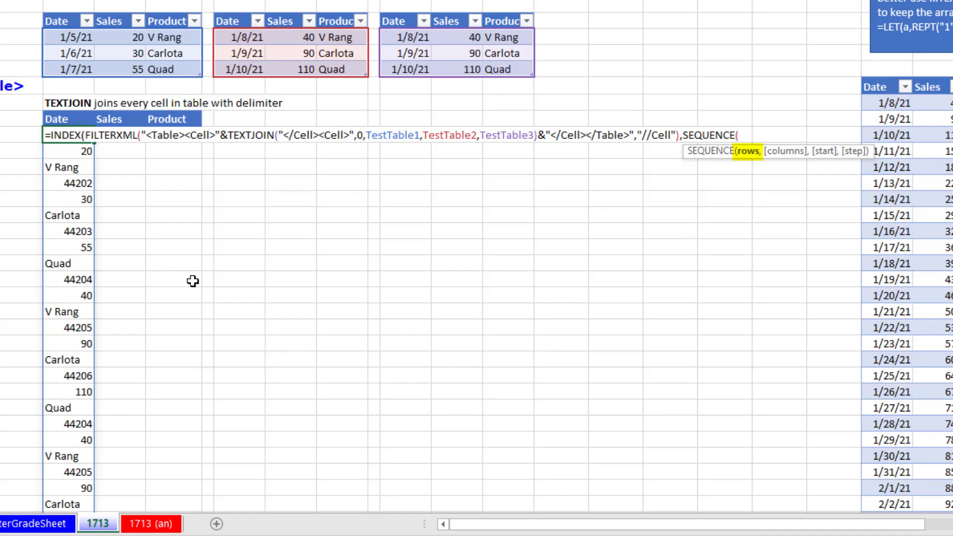
# - Set SEQUENCE's row count to ROWS(TestTable1)+ROWS(TestTable2)+ROWS(TestTable3)
pyautogui.write('rows')
pyautogui.press('Tab')
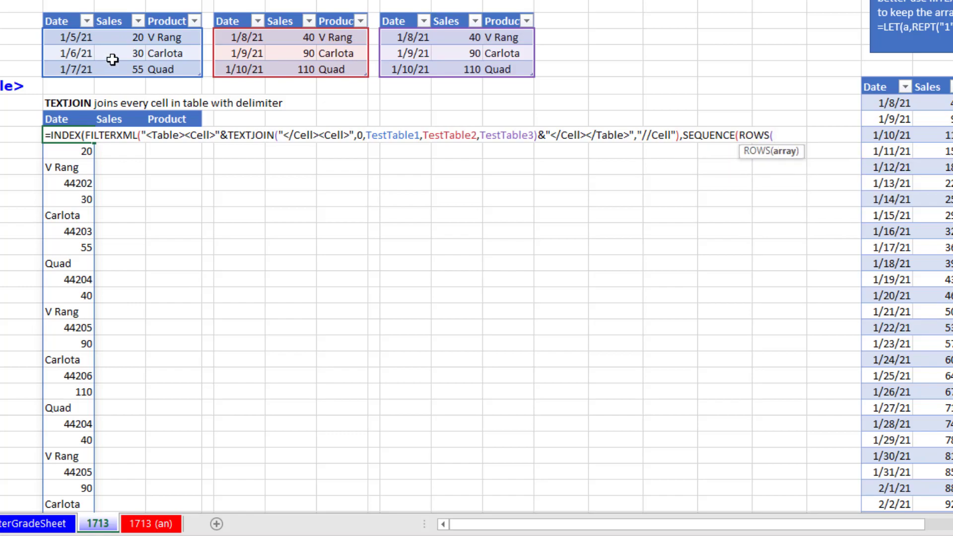
pyautogui.moveTo(68, 36); pyautogui.dragTo(170, 68)
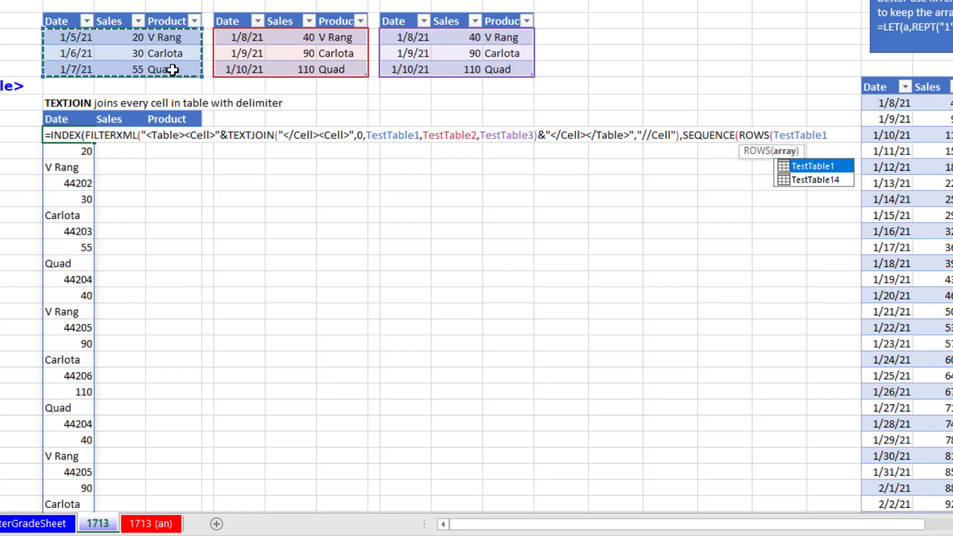
pyautogui.write(')+r')
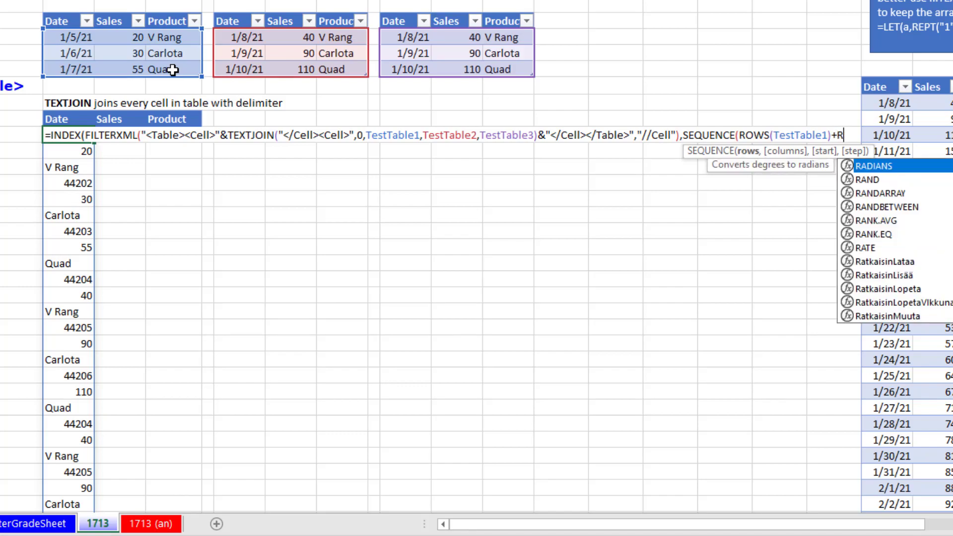
pyautogui.write('ows')
pyautogui.press('Tab')
pyautogui.moveTo(243, 37); pyautogui.dragTo(335, 72)
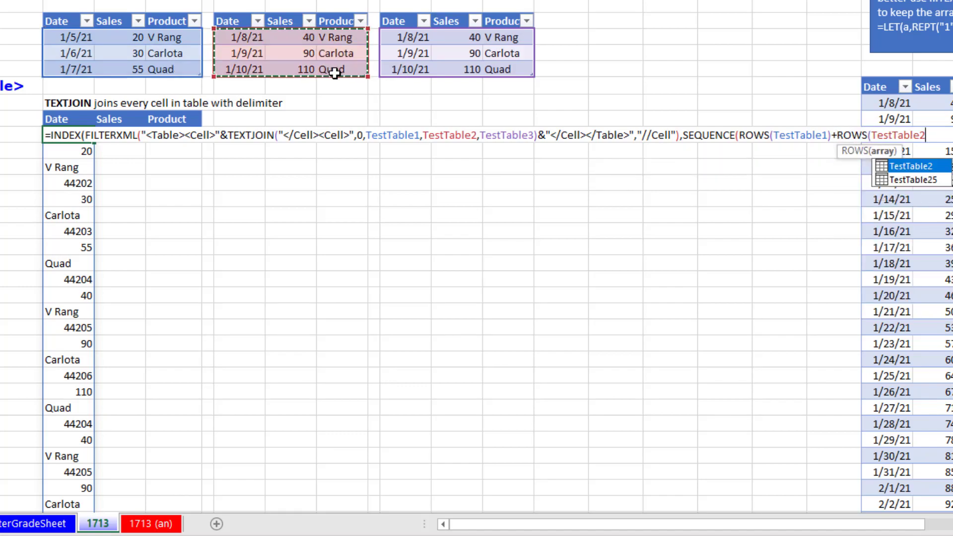
pyautogui.write(')r')
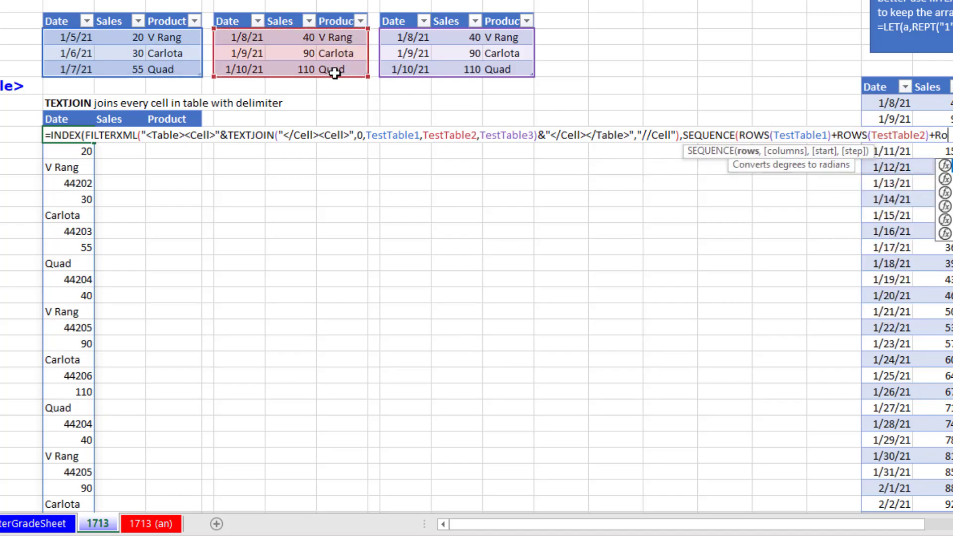
pyautogui.write('ows')
pyautogui.press('Tab')
pyautogui.click(417, 39)
pyautogui.moveTo(423, 93); pyautogui.dragTo(437, 112)
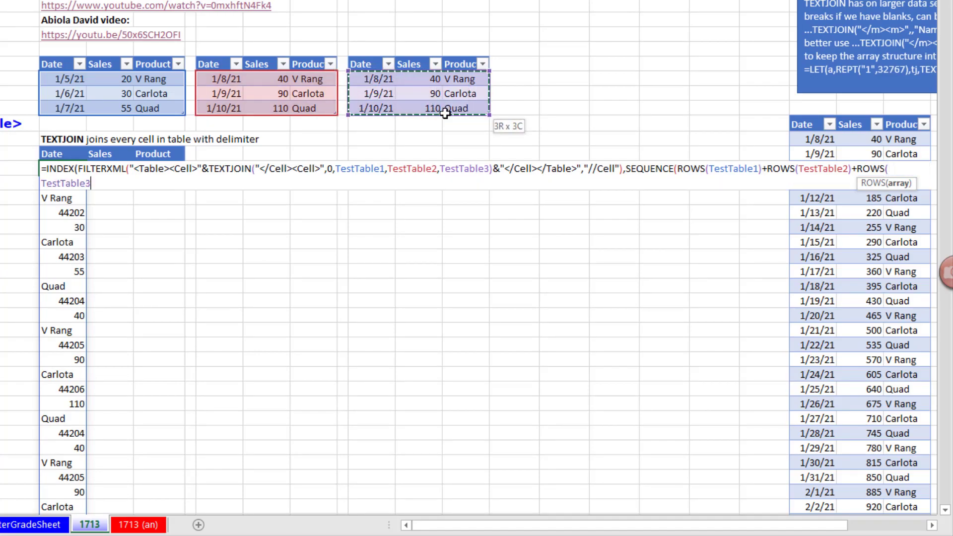
pyautogui.write(')')
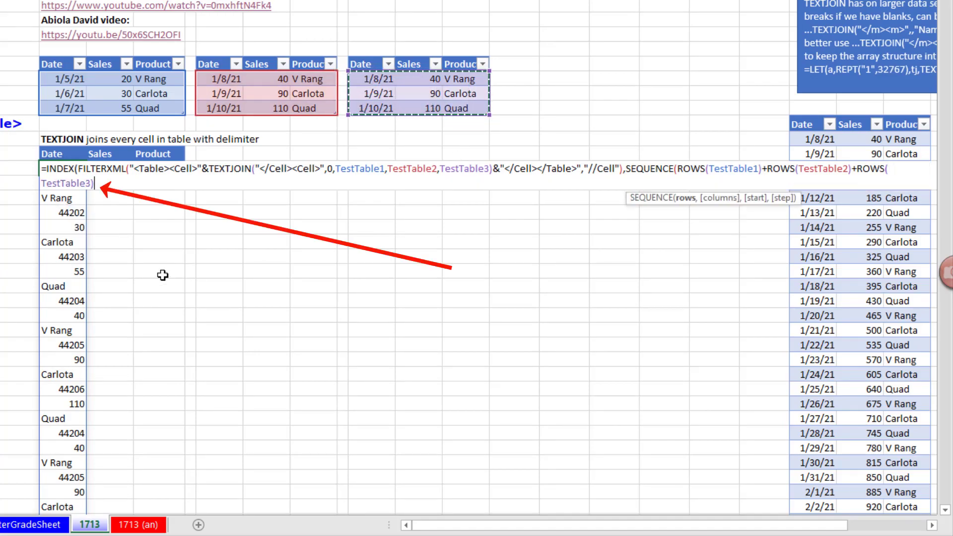
# - Give SEQUENCE a 3-column count and close its parentheses
pyautogui.click(688, 201)
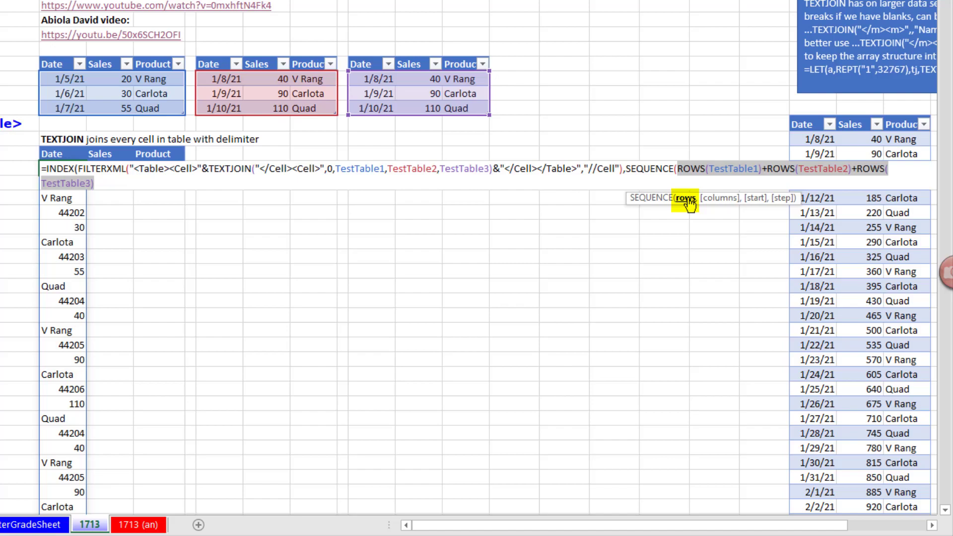
pyautogui.click(109, 185)
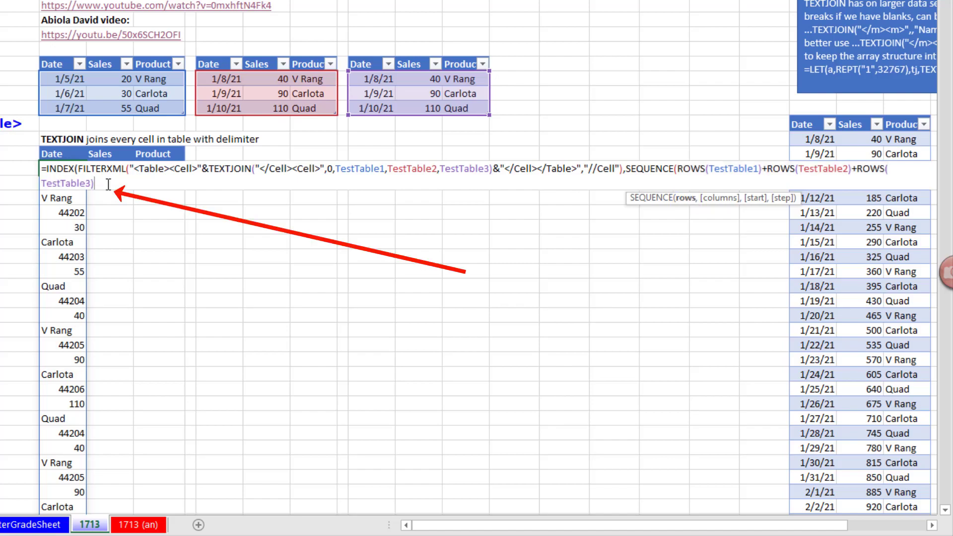
pyautogui.write(',')
pyautogui.moveTo(26, 206); pyautogui.dragTo(16, 207)
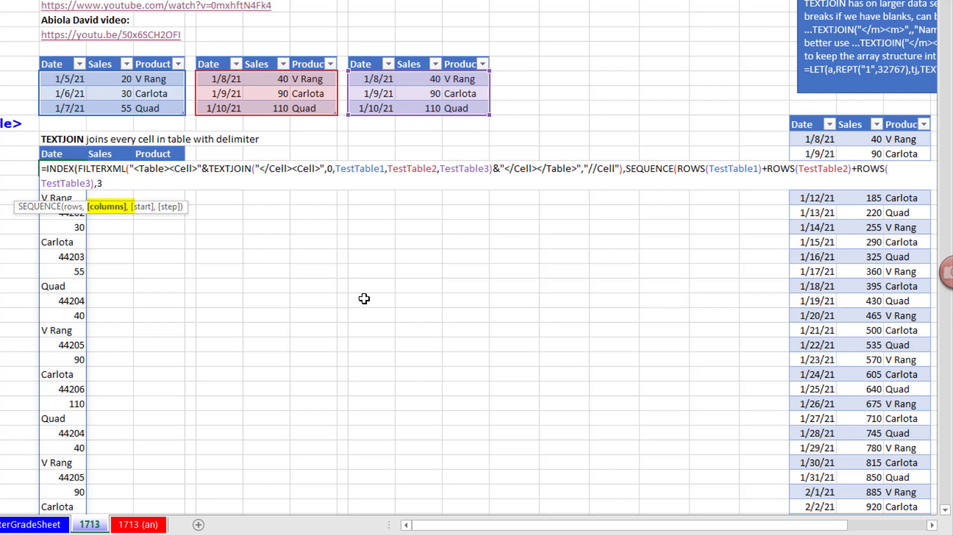
pyautogui.write(')')
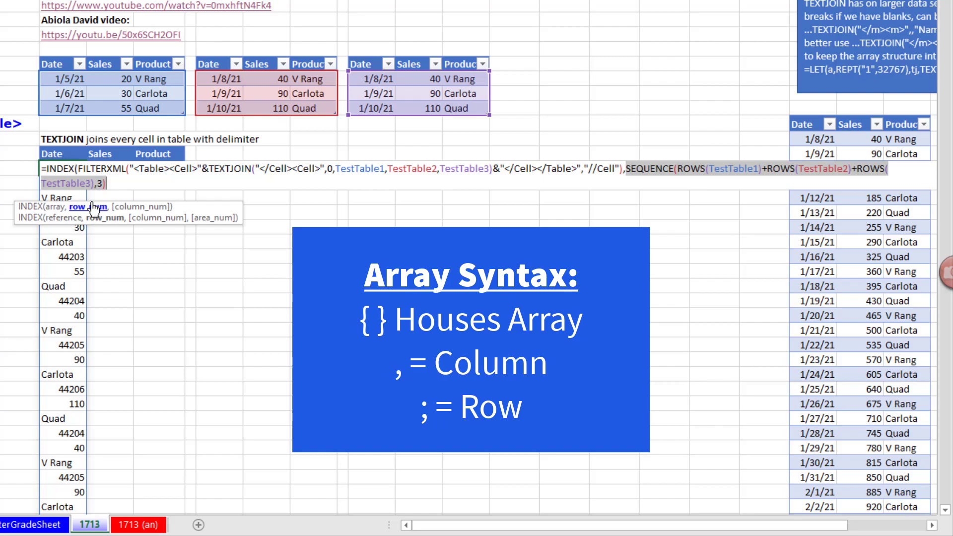
pyautogui.press('F9')
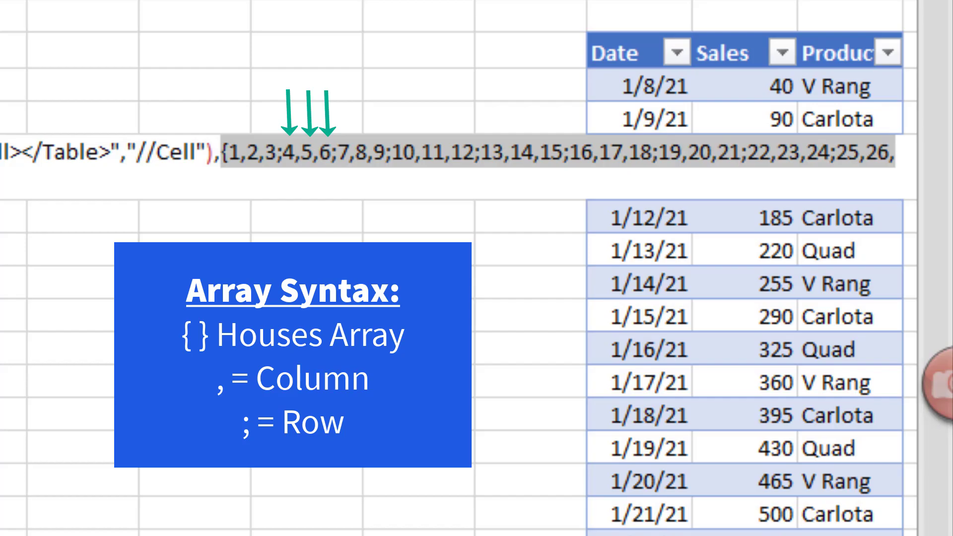
pyautogui.hotkey('ctrl', 'z')
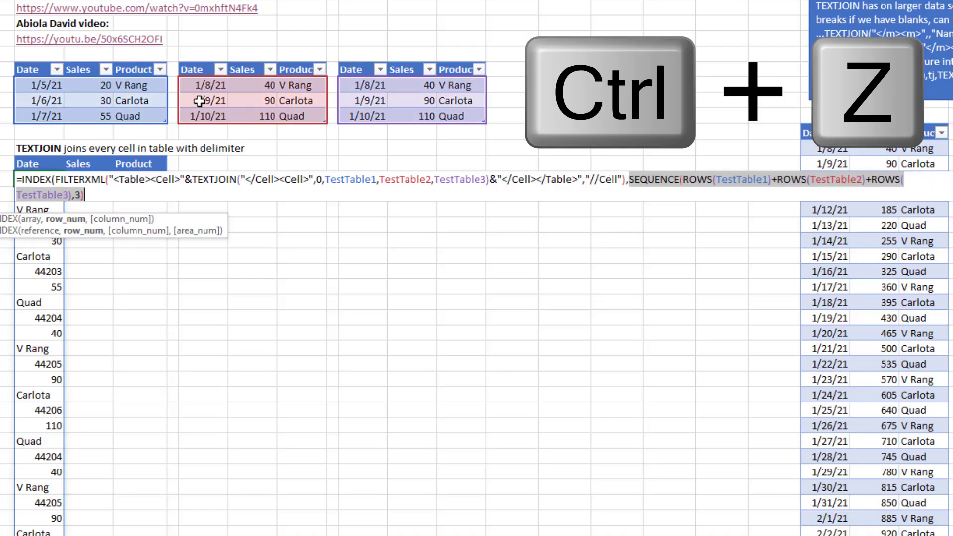
# - Commit the INDEX formula so all nine records spill into Date, Sales and Product, then copy its text
pyautogui.write(')')
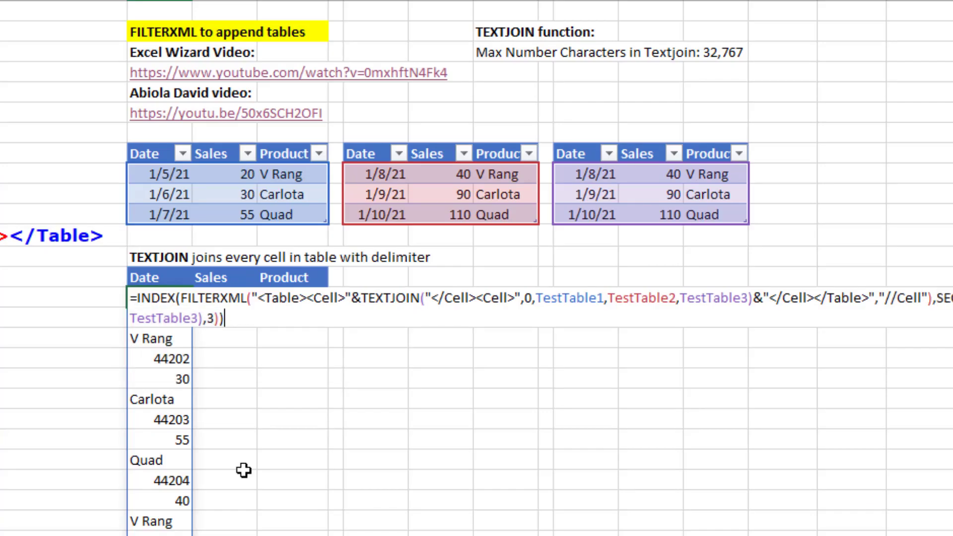
pyautogui.press('Return')
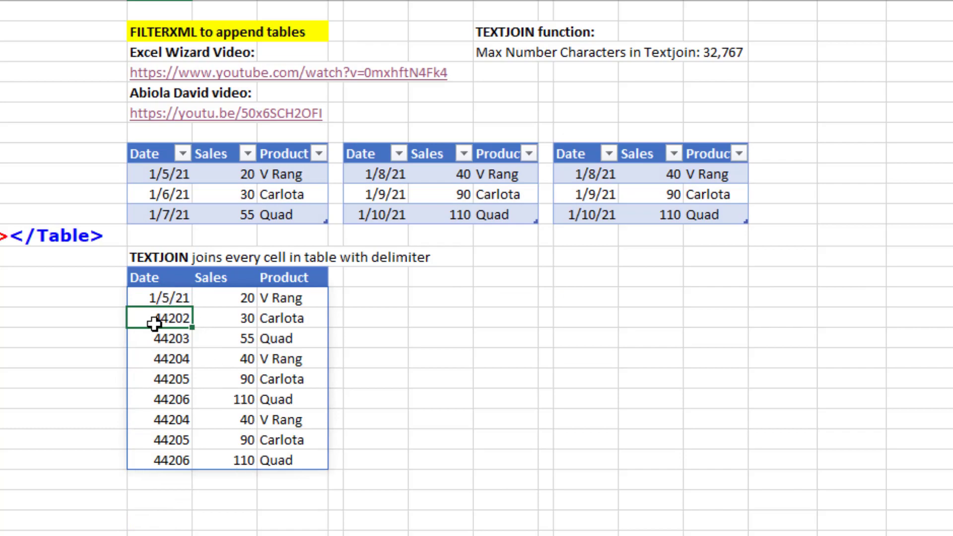
pyautogui.doubleClick(153, 298)
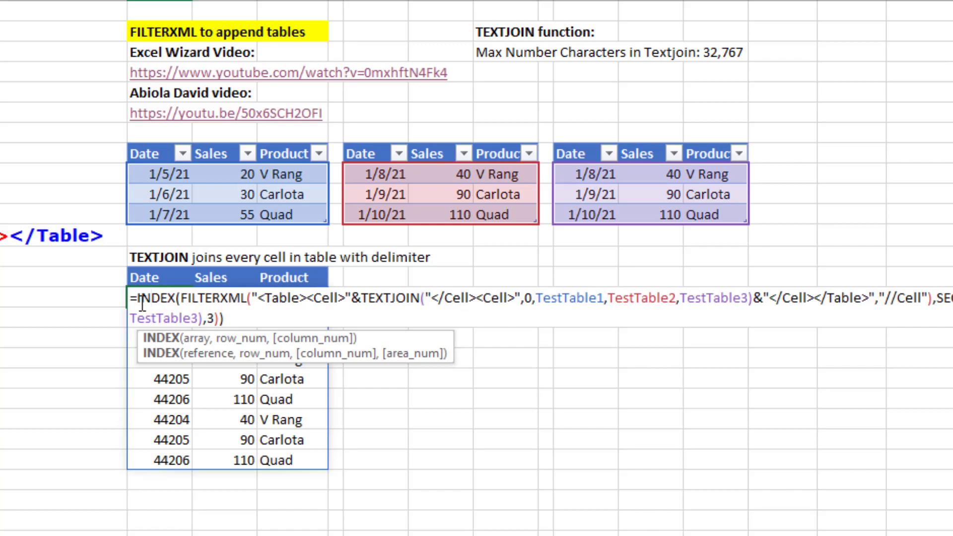
pyautogui.moveTo(130, 297); pyautogui.dragTo(291, 325)
pyautogui.hotkey('ctrl', 'c')
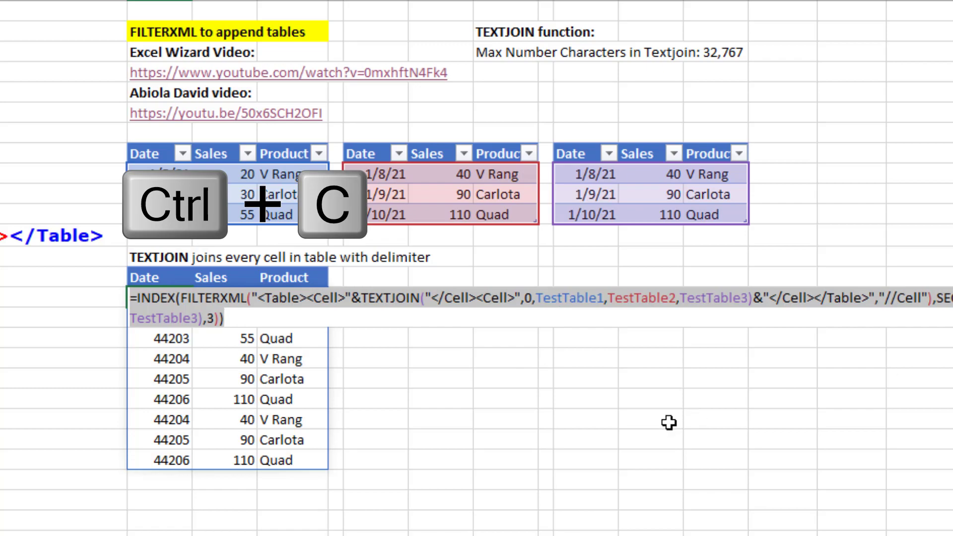
# - Leave the formula, browse the Grades(1), Grades(2) and Grades(3) student tables, then return to MasterGradeSheet
pyautogui.press('Escape')
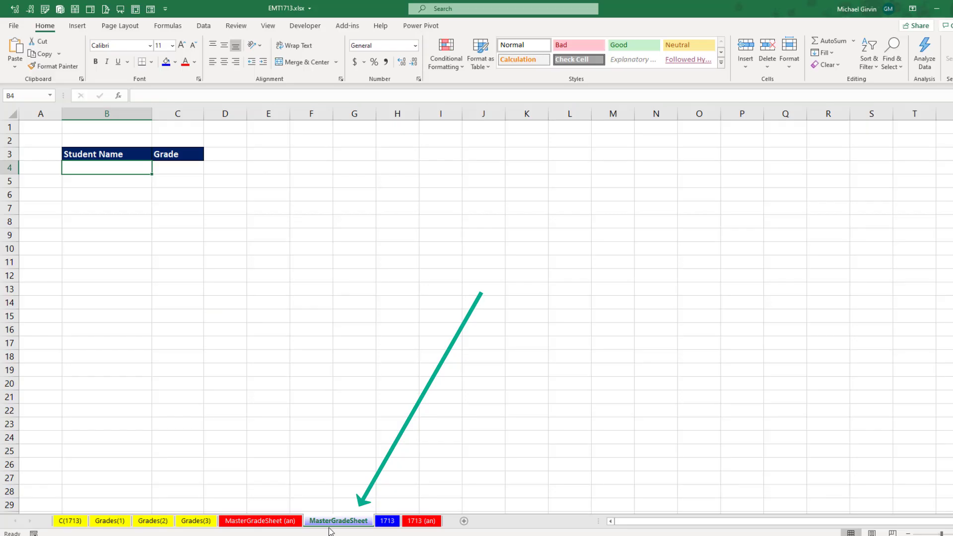
pyautogui.click(104, 521)
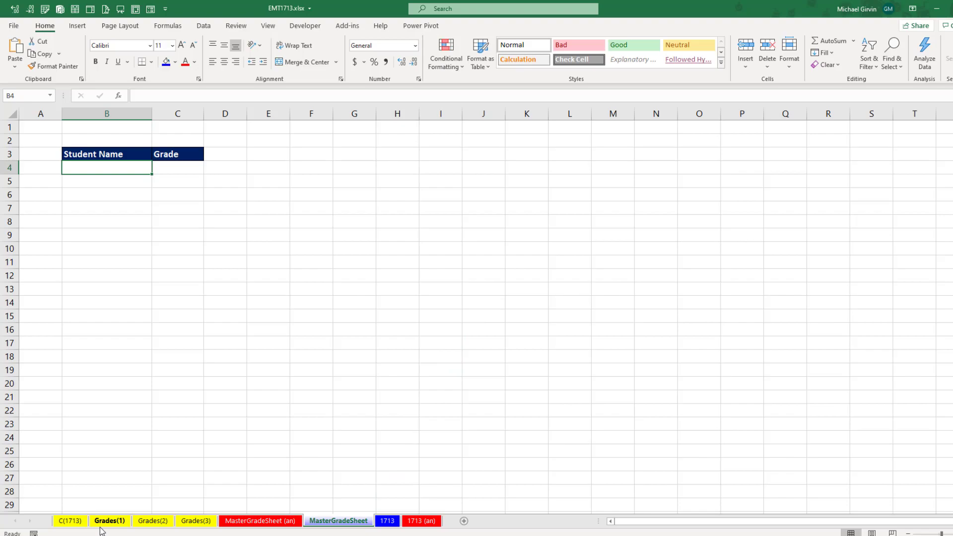
pyautogui.click(144, 522)
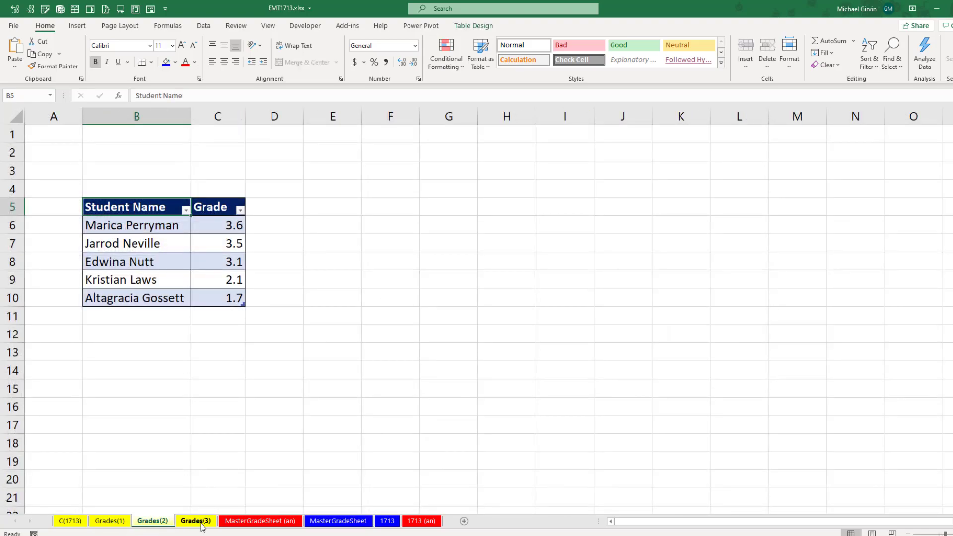
pyautogui.click(199, 522)
pyautogui.click(322, 521)
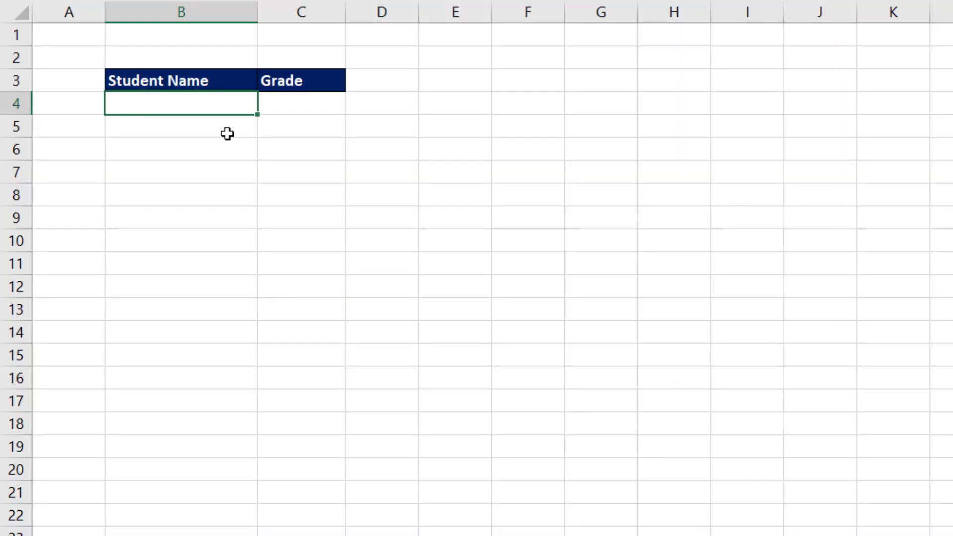
# - Paste the formula into B4 and swap TestTable1–3 for Grades1–3 inside TEXTJOIN
pyautogui.press('F2')
pyautogui.hotkey('ctrl', 'v')
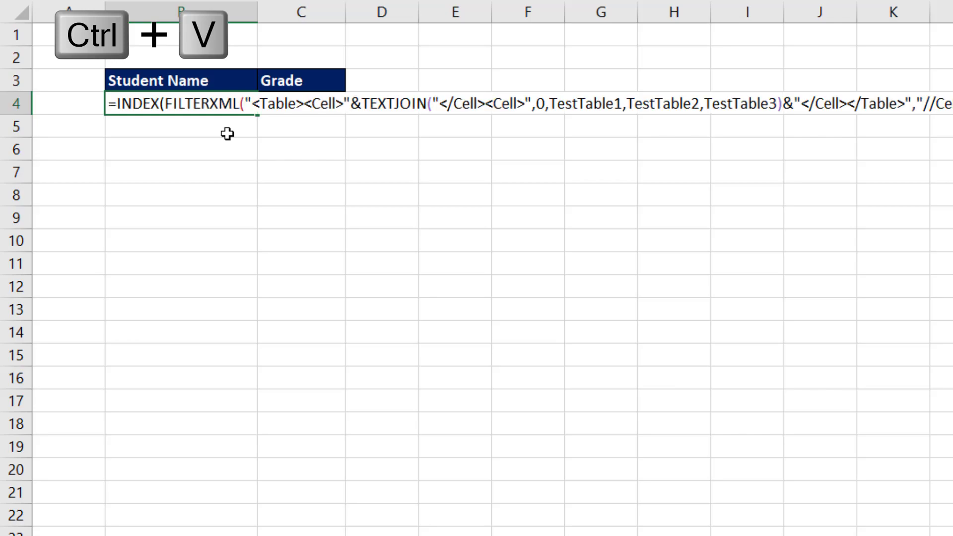
pyautogui.doubleClick(611, 104)
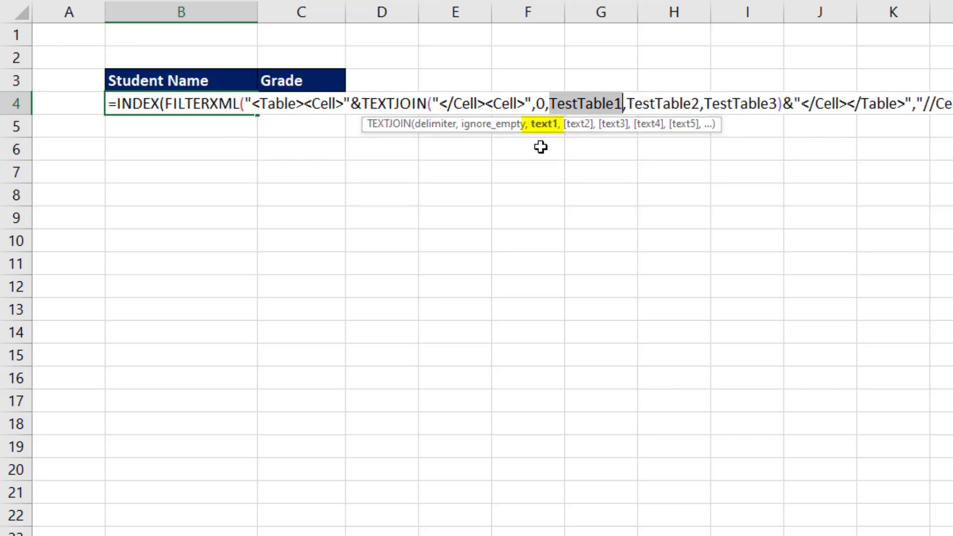
pyautogui.write('gr')
pyautogui.press('Tab')
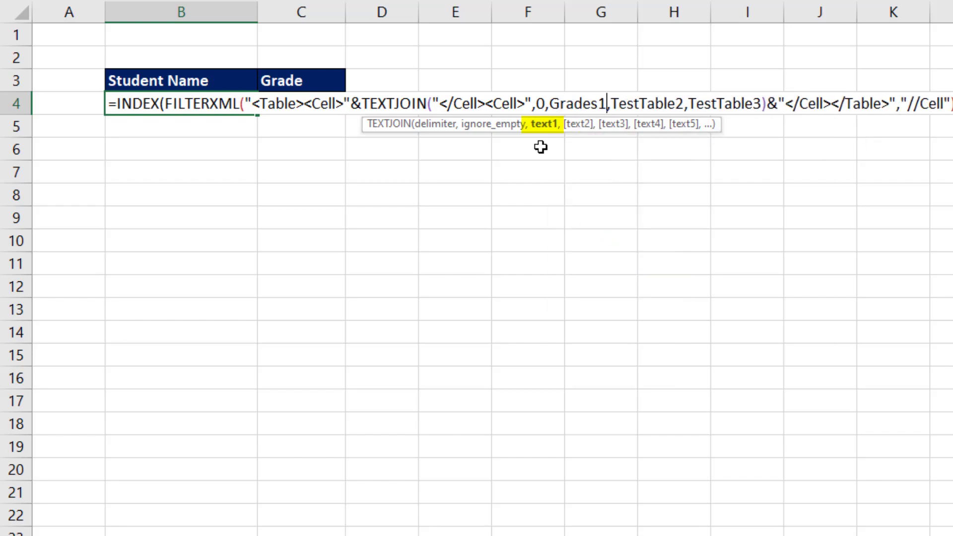
pyautogui.doubleClick(635, 105)
pyautogui.write('gr')
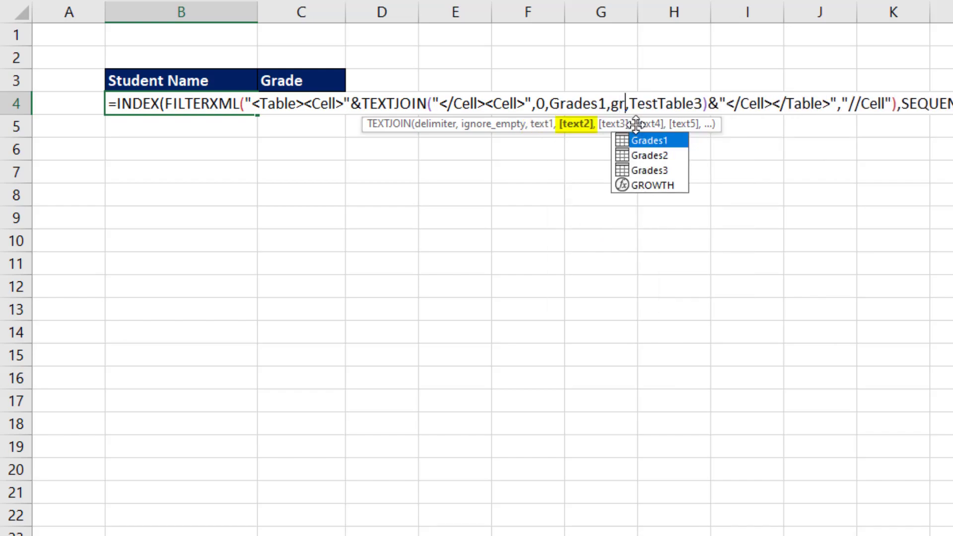
pyautogui.press('Down')
pyautogui.press('Tab')
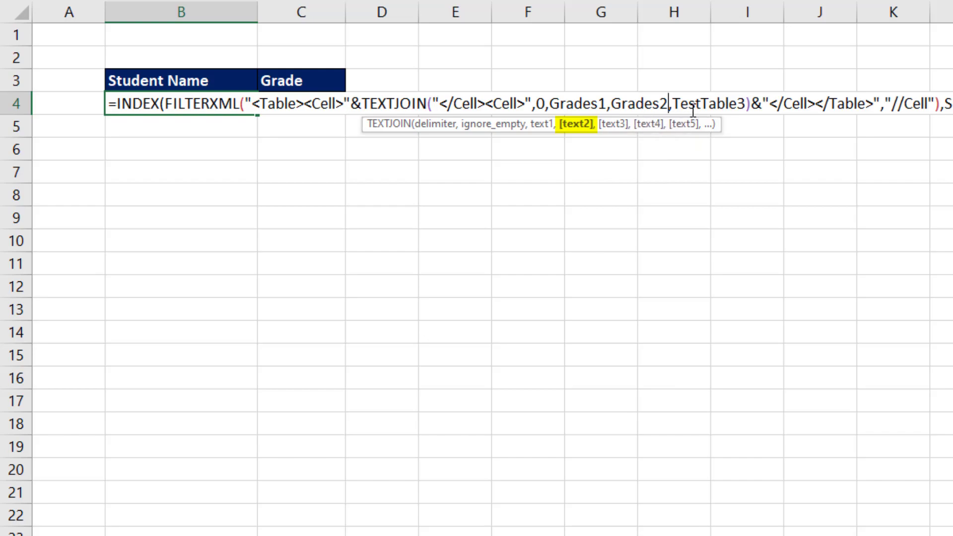
pyautogui.doubleClick(693, 105)
pyautogui.press('BackSpace')
pyautogui.write('g')
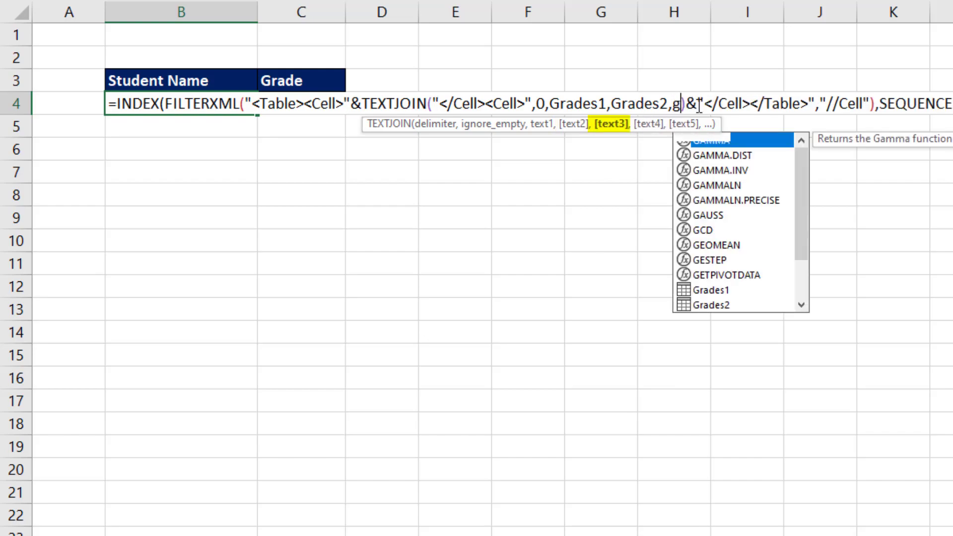
pyautogui.write('r')
pyautogui.press('Down')
pyautogui.press('Down')
pyautogui.press('Tab')
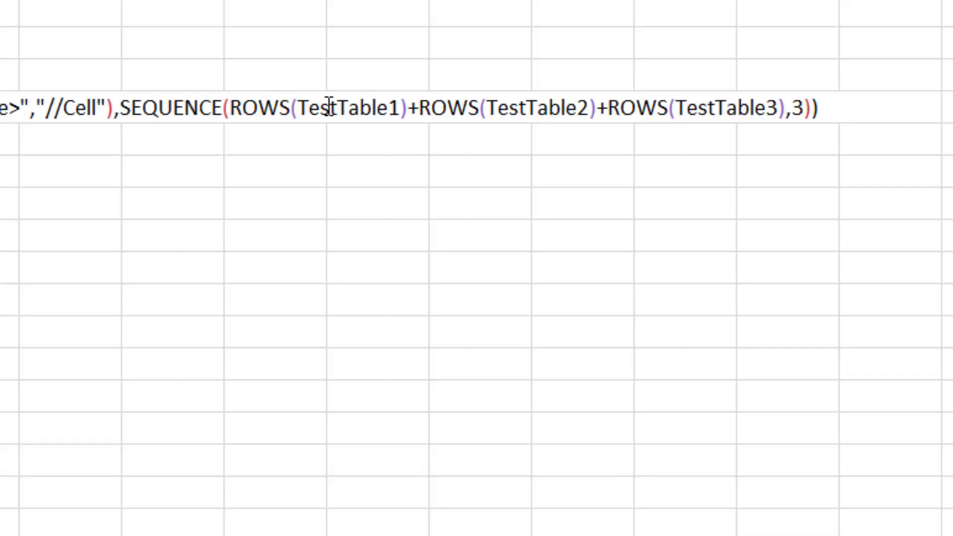
# - Replace the TestTable reference in the row count with Grades3 and commit the spilling formula
pyautogui.doubleClick(329, 106)
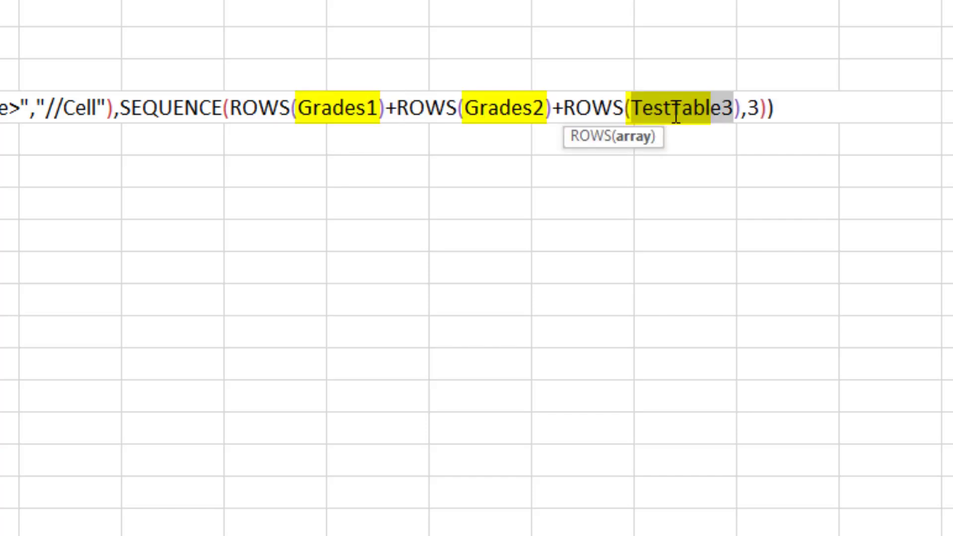
pyautogui.write('Grad')
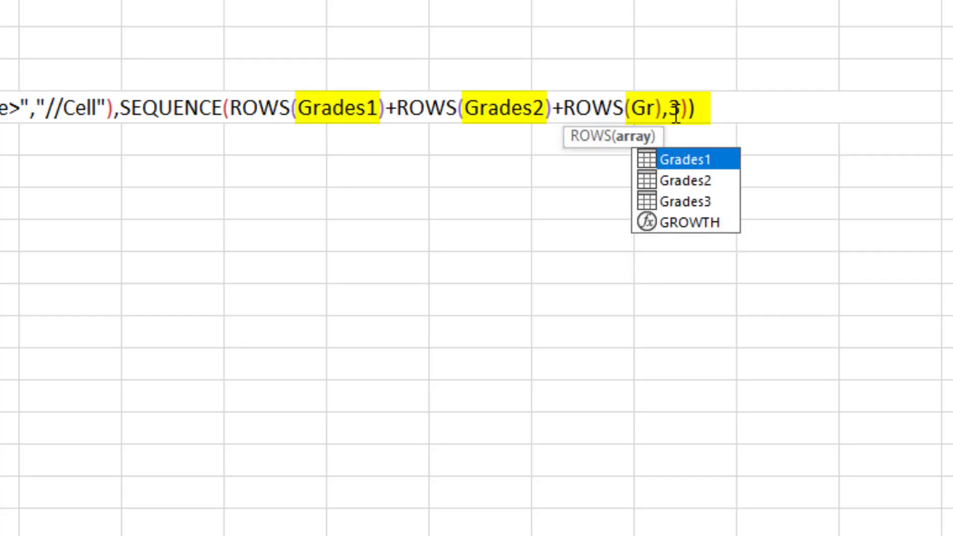
pyautogui.press('Down')
pyautogui.press('Down')
pyautogui.press('Tab')
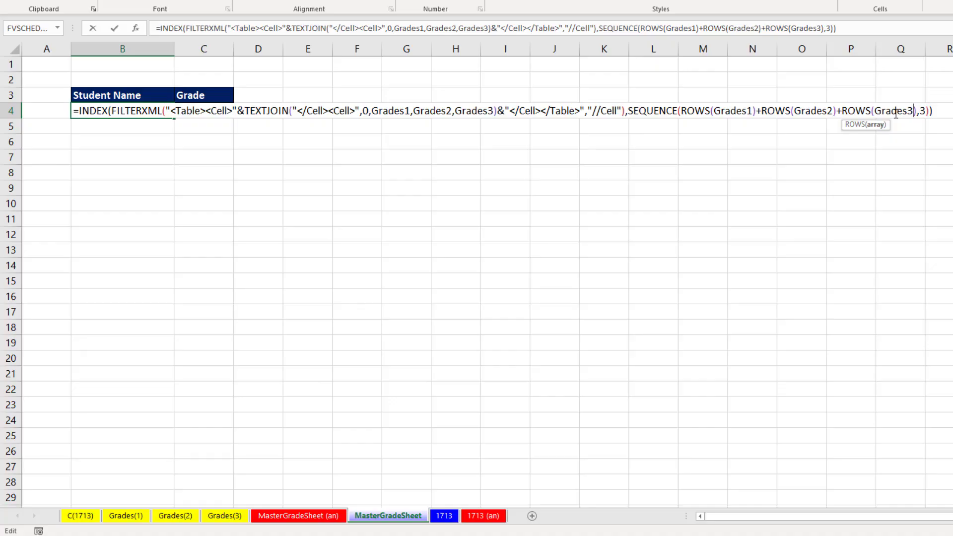
pyautogui.press('Return')
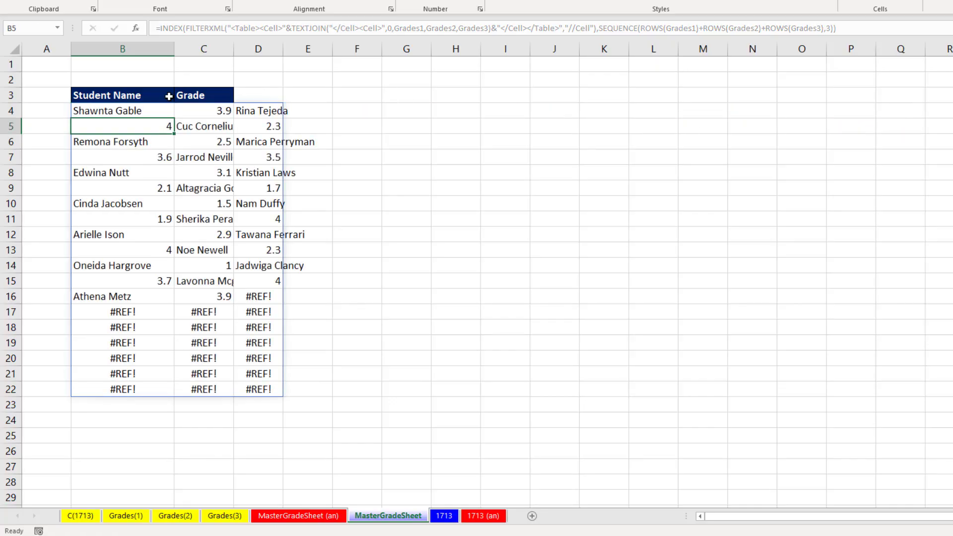
# - Change the SEQUENCE column count in B4 from 3 to 2 so names and grades spill side by side
pyautogui.click(146, 110)
pyautogui.press('F2')
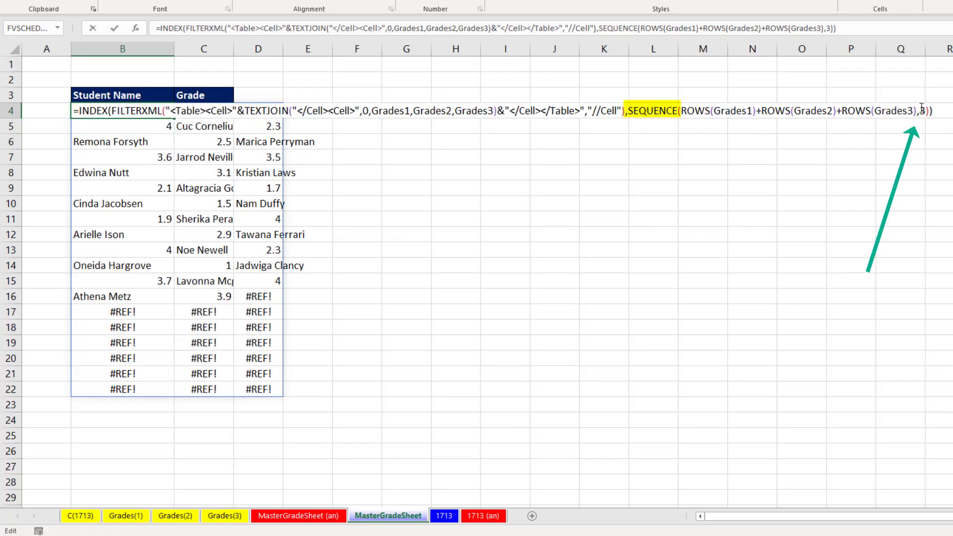
pyautogui.click(924, 110)
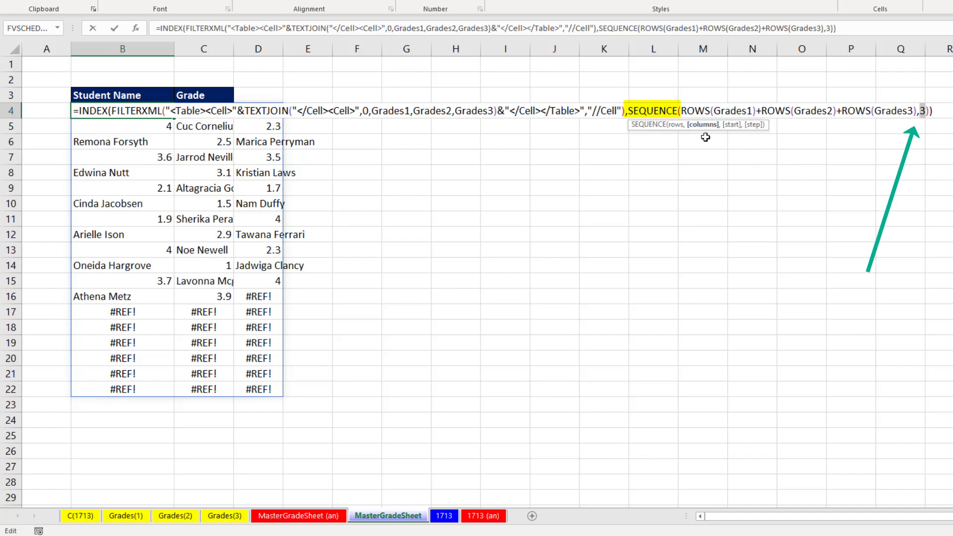
pyautogui.write('2')
pyautogui.press('Return')
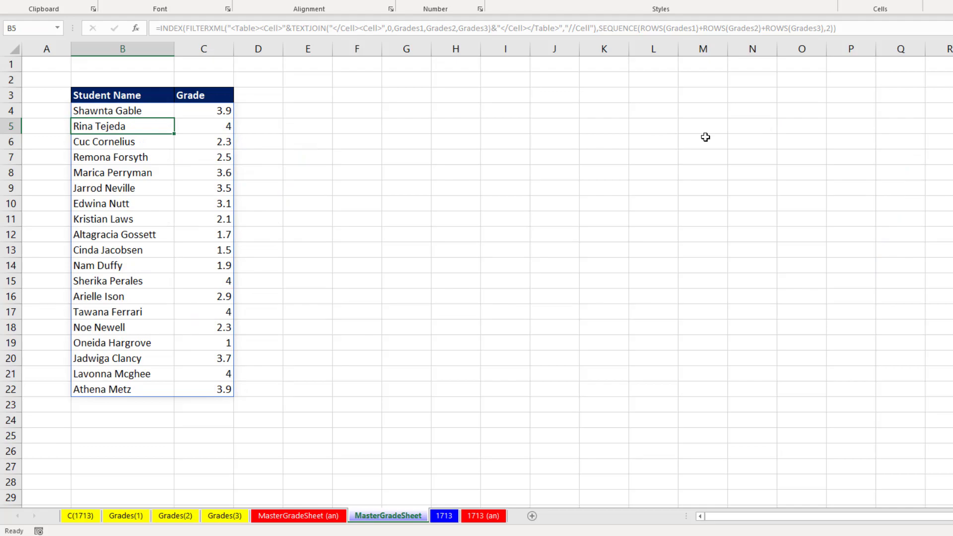
pyautogui.click(140, 516)
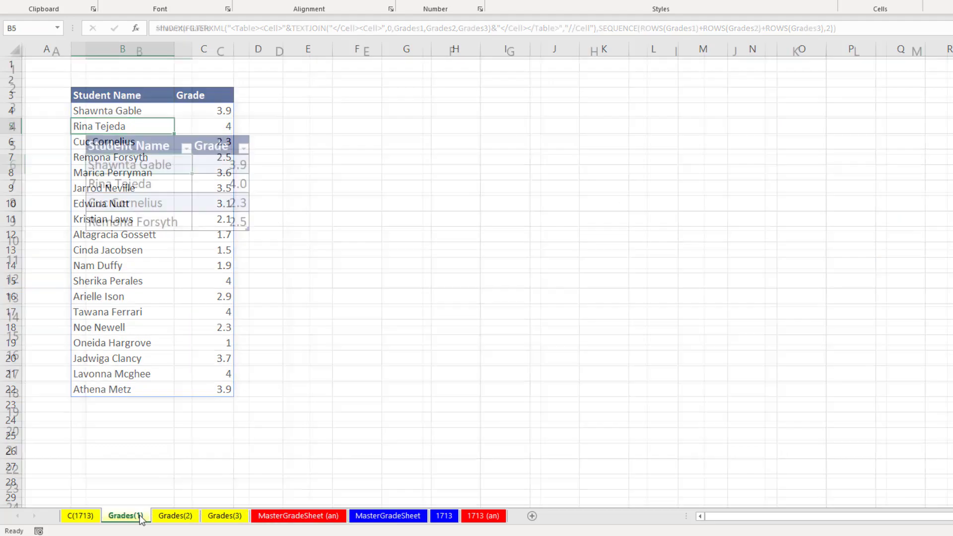
# - Duplicate Grades1's four student rows (B6:C9) into B10 and check the master list grew
pyautogui.moveTo(155, 164)
pyautogui.mouseDown()
pyautogui.moveTo(215, 199)
pyautogui.moveTo(217, 218)
pyautogui.mouseUp()
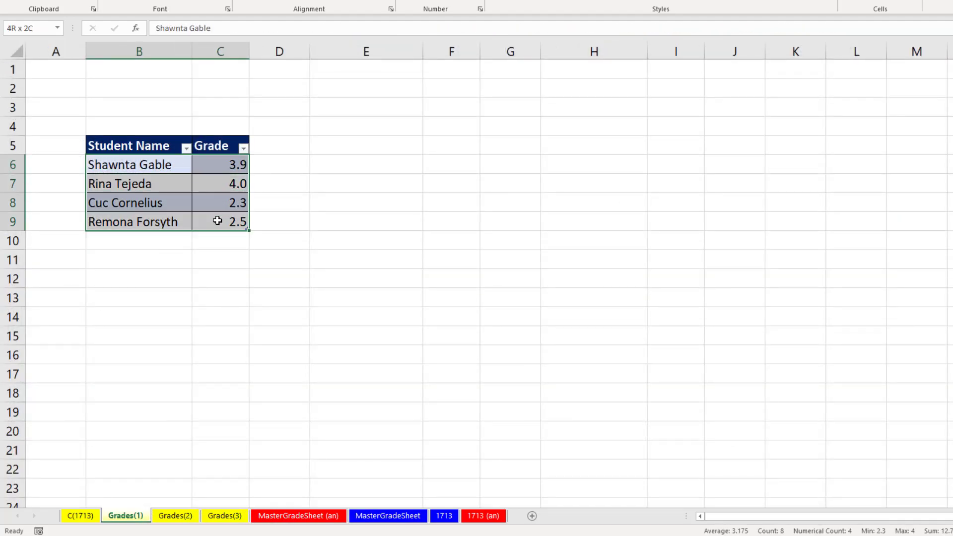
pyautogui.hotkey('ctrl', 'c')
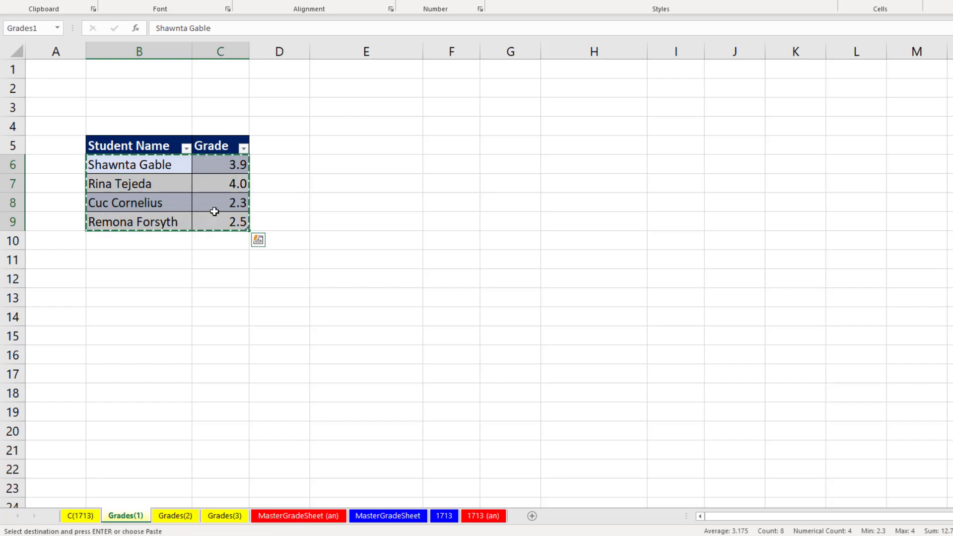
pyautogui.click(121, 236)
pyautogui.hotkey('ctrl', 'v')
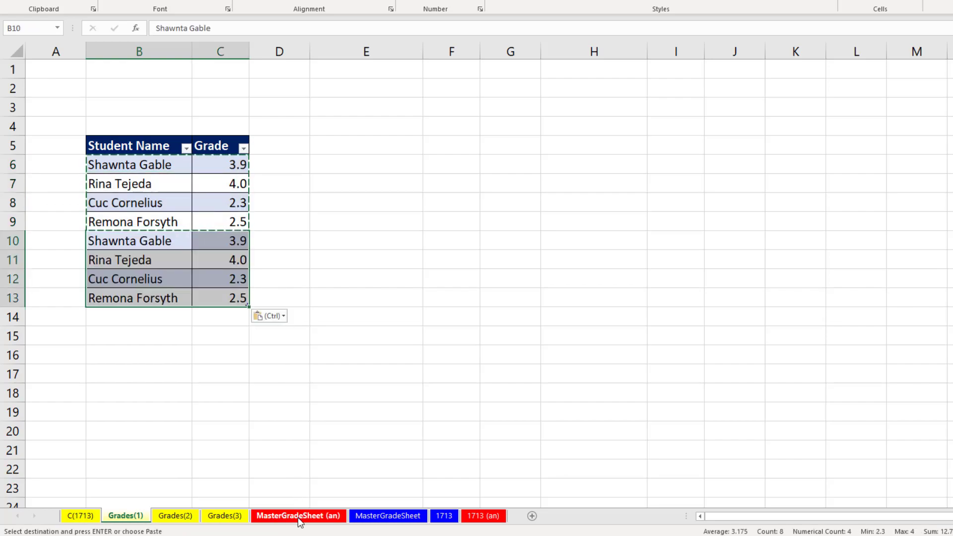
pyautogui.click(388, 516)
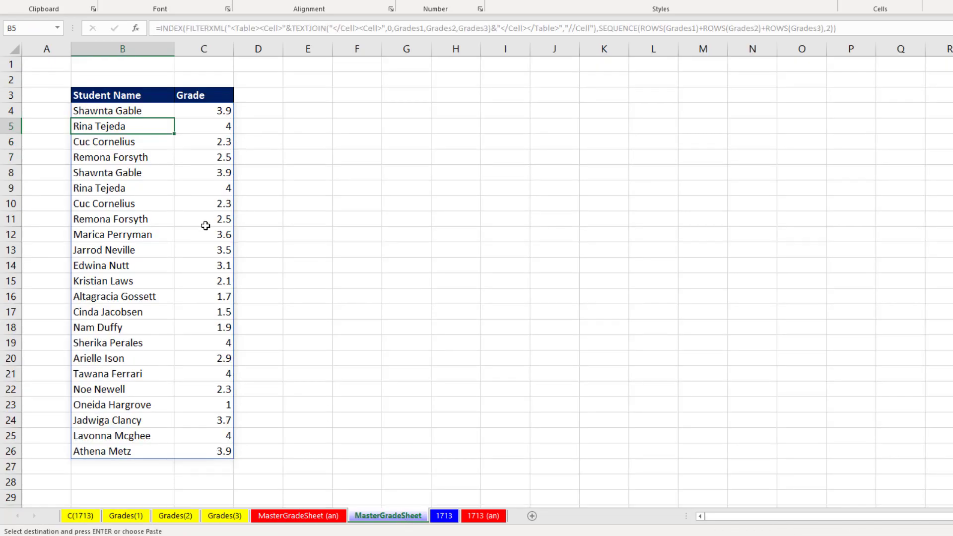
# - On the 1713 sheet, inspect the TestTable4 FILTERXML formula returning #VALUE! near column AA
pyautogui.hotkey('ctrl', 'pagedown')
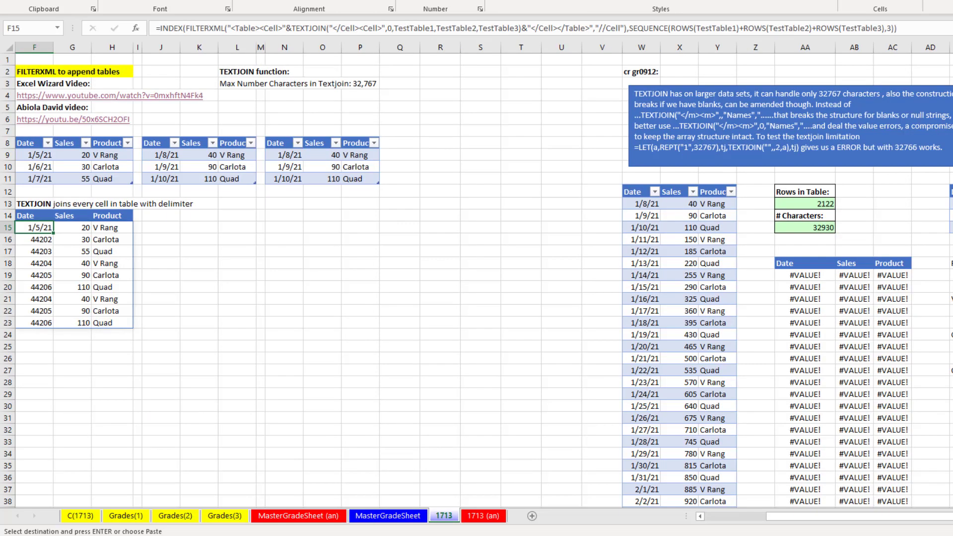
pyautogui.hscroll(10, 476, 278)
pyautogui.hscroll(3, 769, 338)
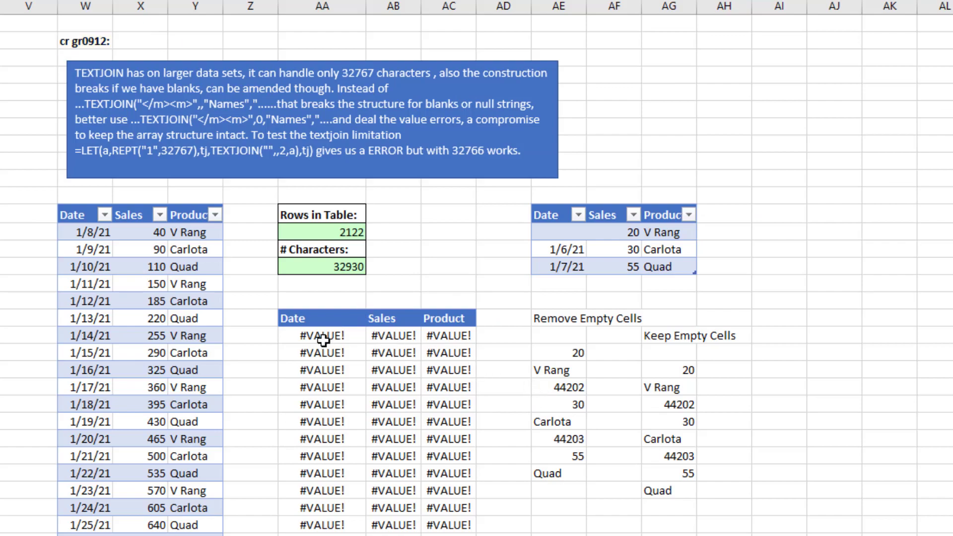
pyautogui.doubleClick(323, 340)
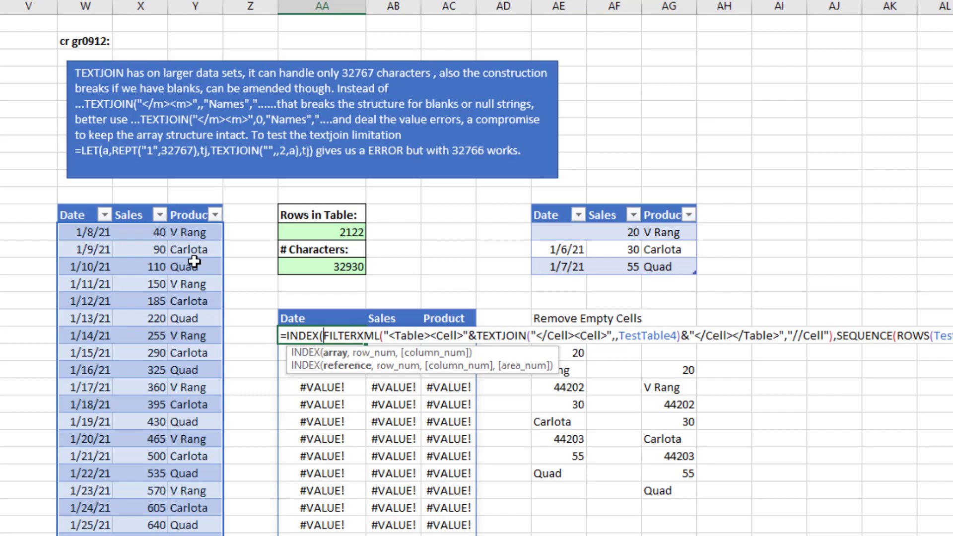
# - Review the Remove Empty Cells formula's TEXTJOIN ignore_empty argument and the blank Date in row one
pyautogui.press('Escape')
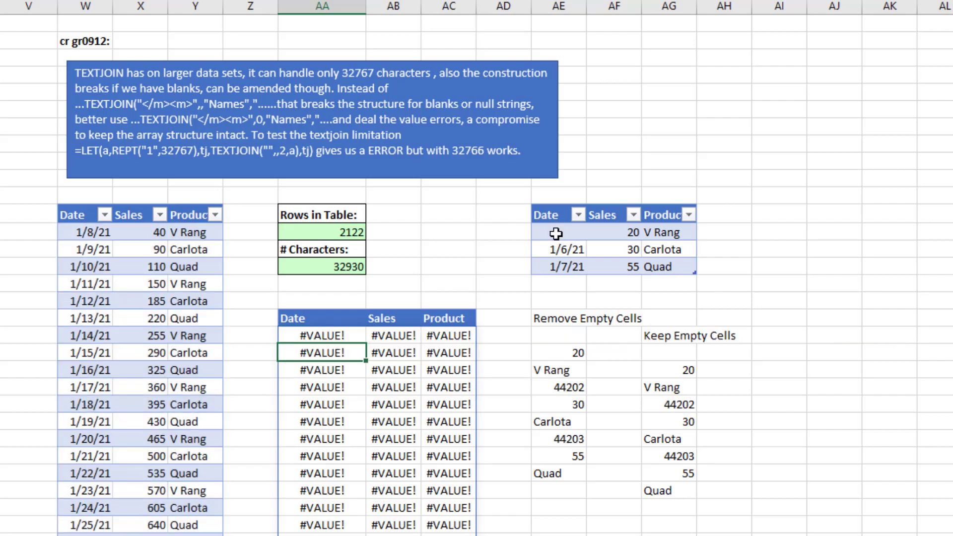
pyautogui.click(566, 354)
pyautogui.doubleClick(566, 353)
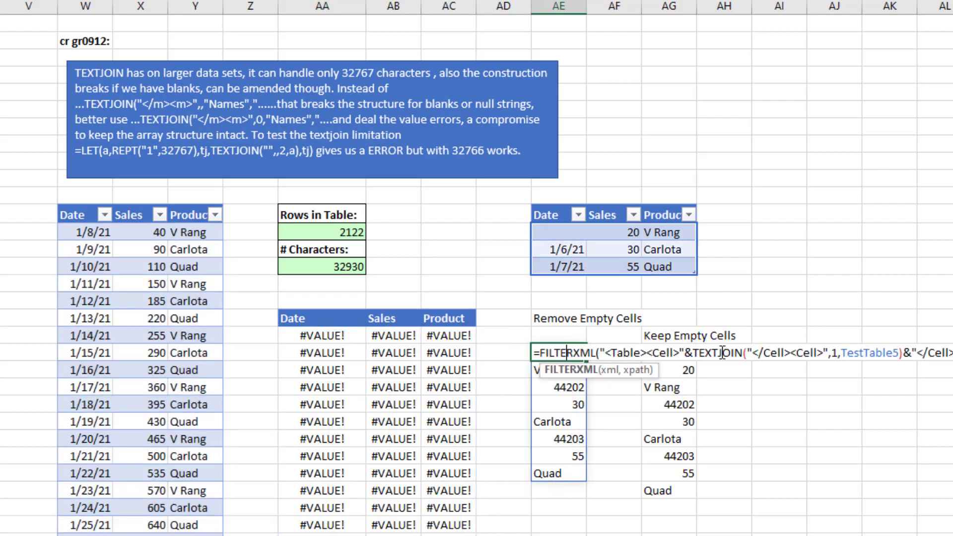
pyautogui.click(836, 354)
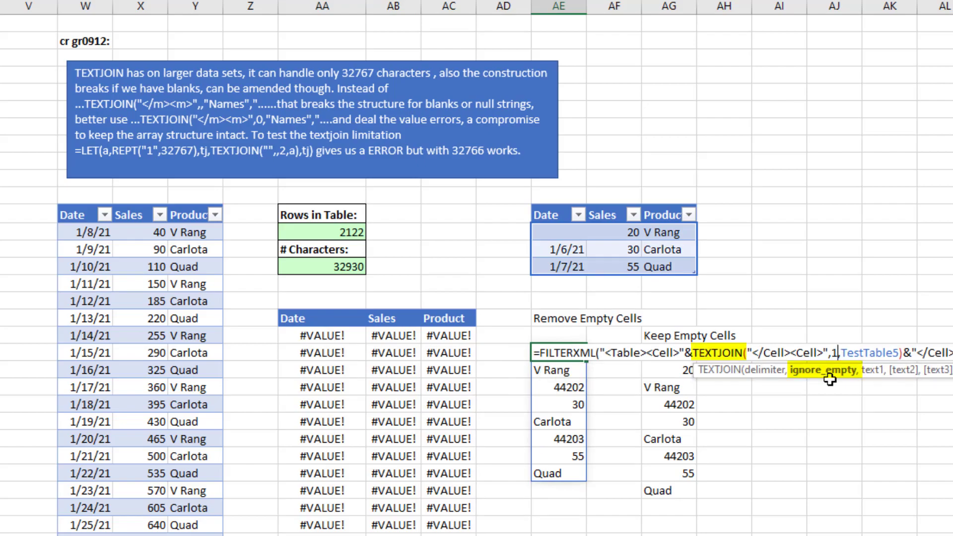
pyautogui.hotkey('ctrl', 'Return')
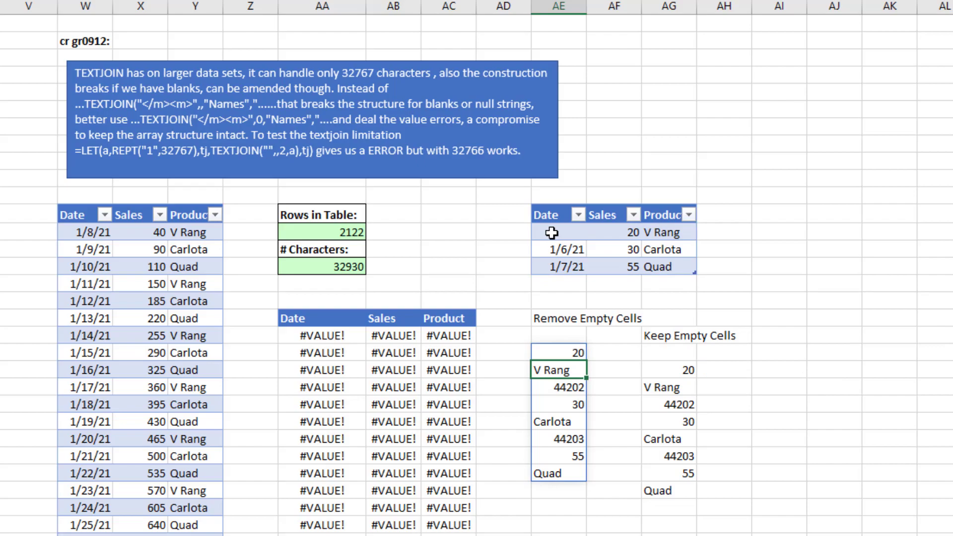
pyautogui.moveTo(553, 232); pyautogui.dragTo(682, 240)
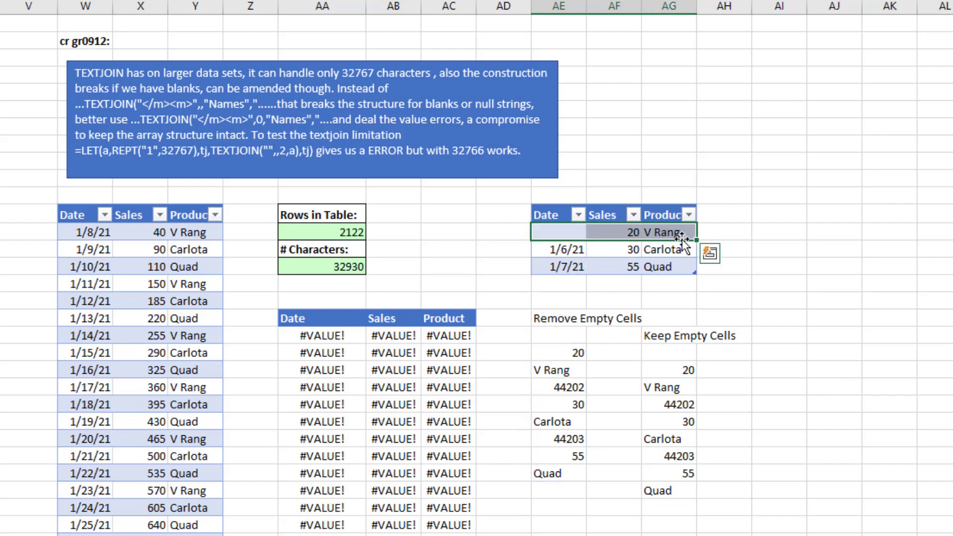
# - Review the Keep Empty Cells formula: ignore_empty 0 and IFERROR returning an empty string
pyautogui.click(666, 352)
pyautogui.doubleClick(665, 352)
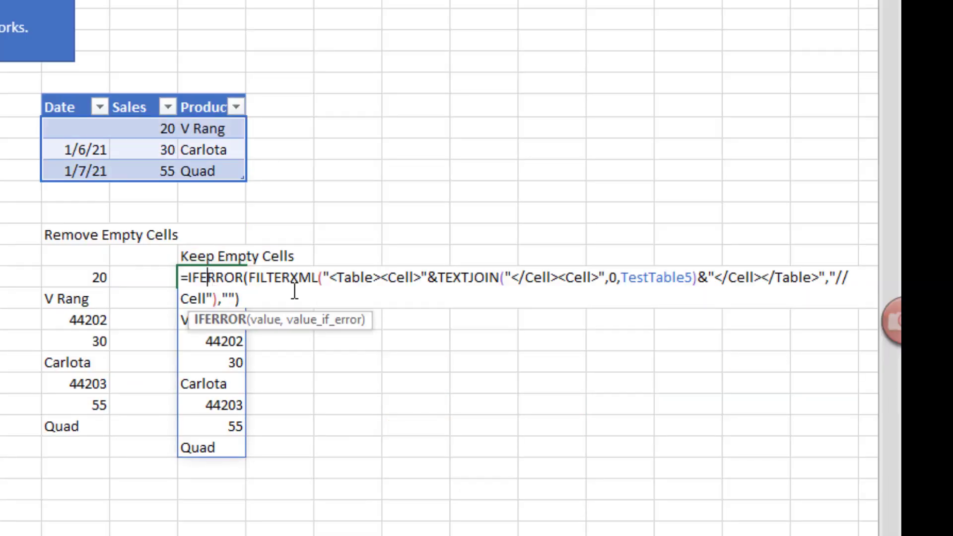
pyautogui.click(618, 282)
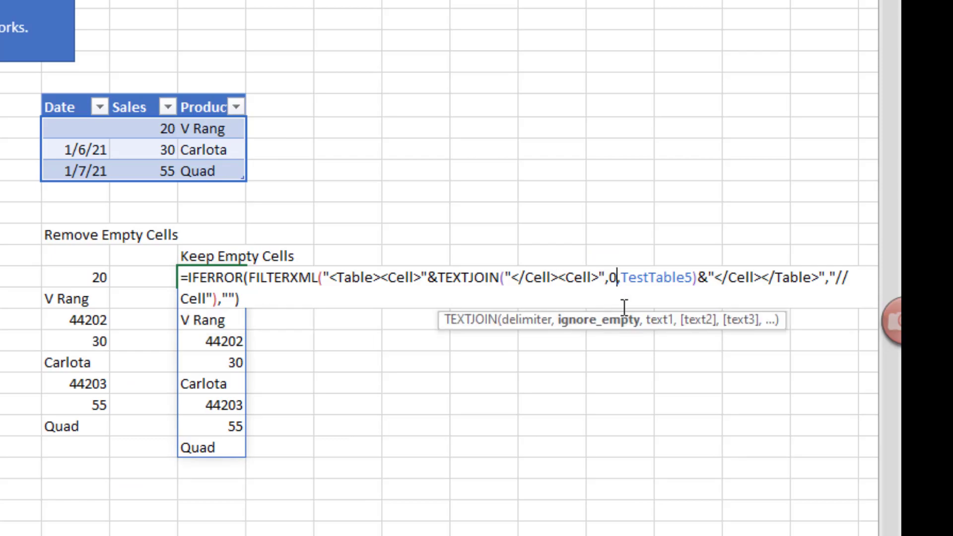
pyautogui.click(248, 278)
pyautogui.click(265, 321)
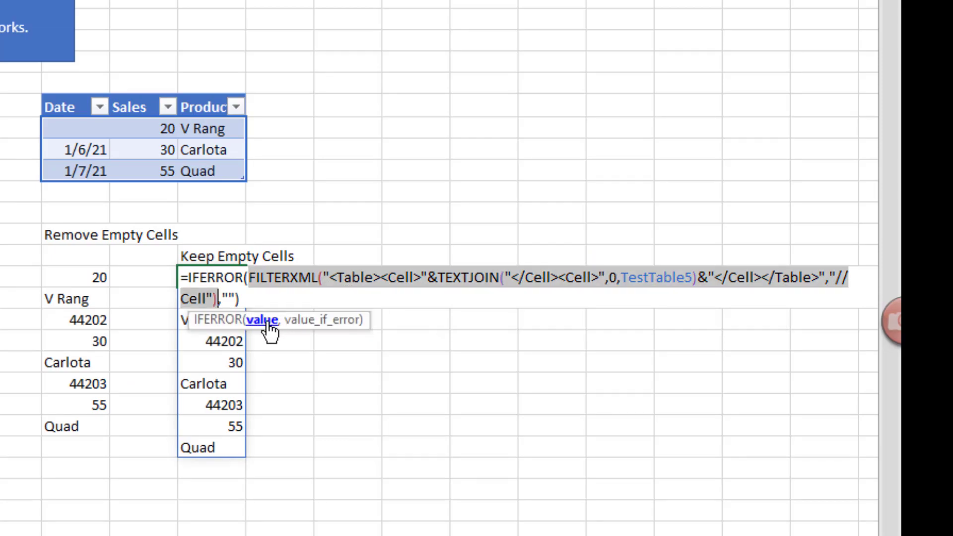
pyautogui.click(322, 324)
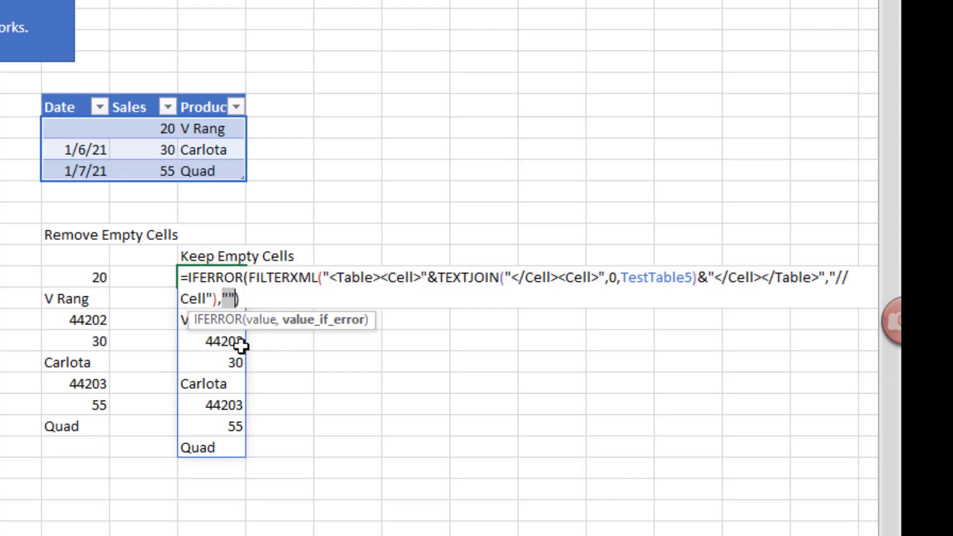
pyautogui.press('Escape')
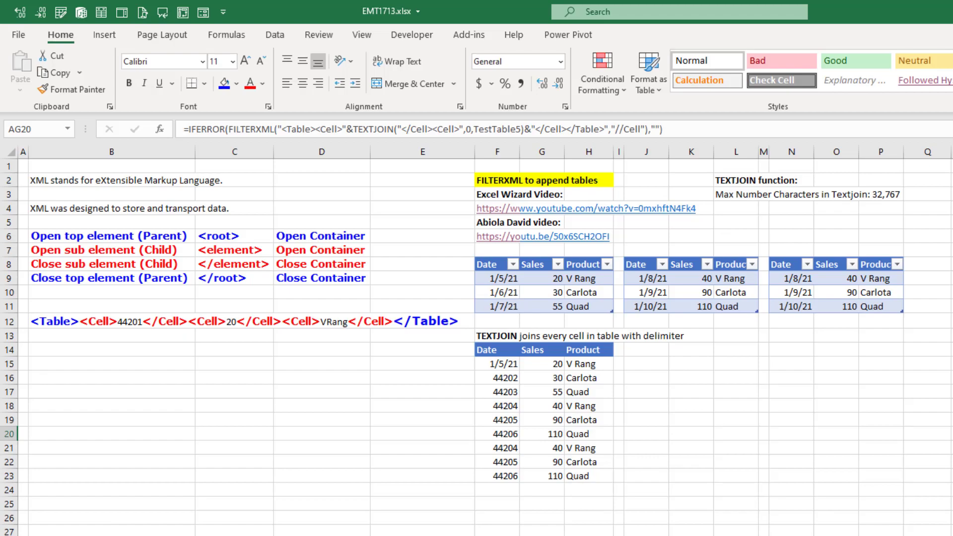